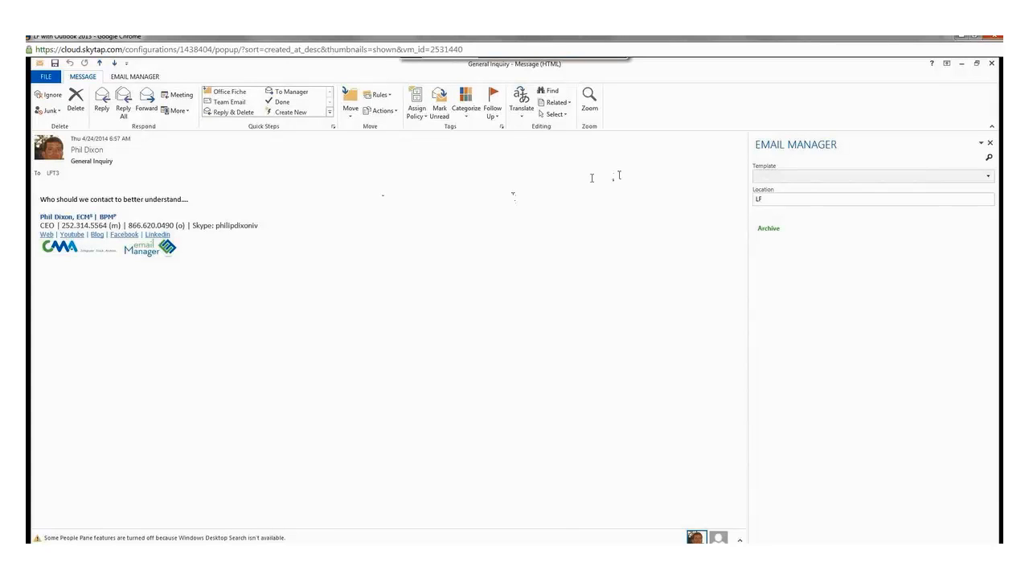
- Archive the General Inquiry email with the Client Services template and Support Request as client document type, and close the message
click(989, 177)
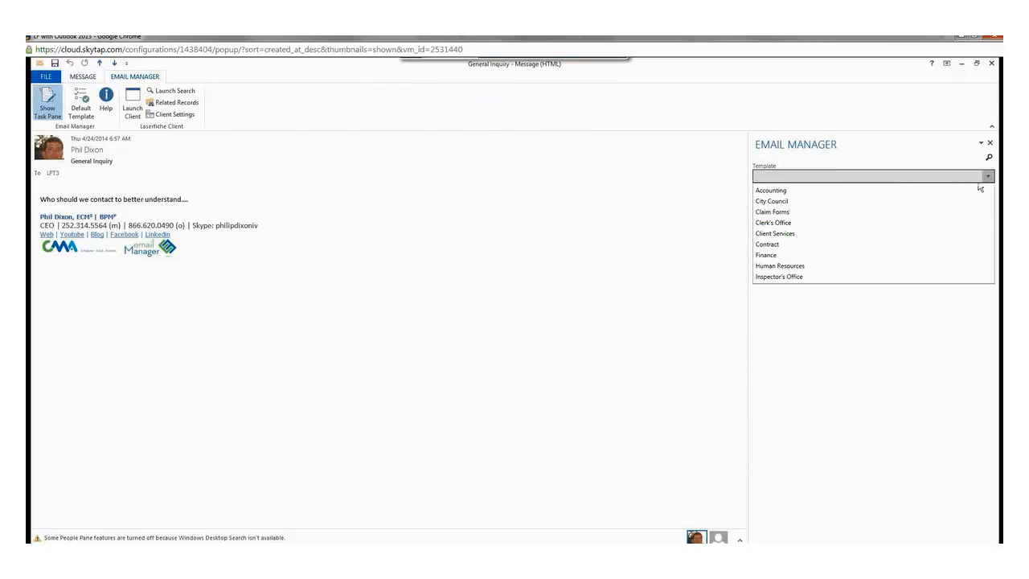
click(785, 238)
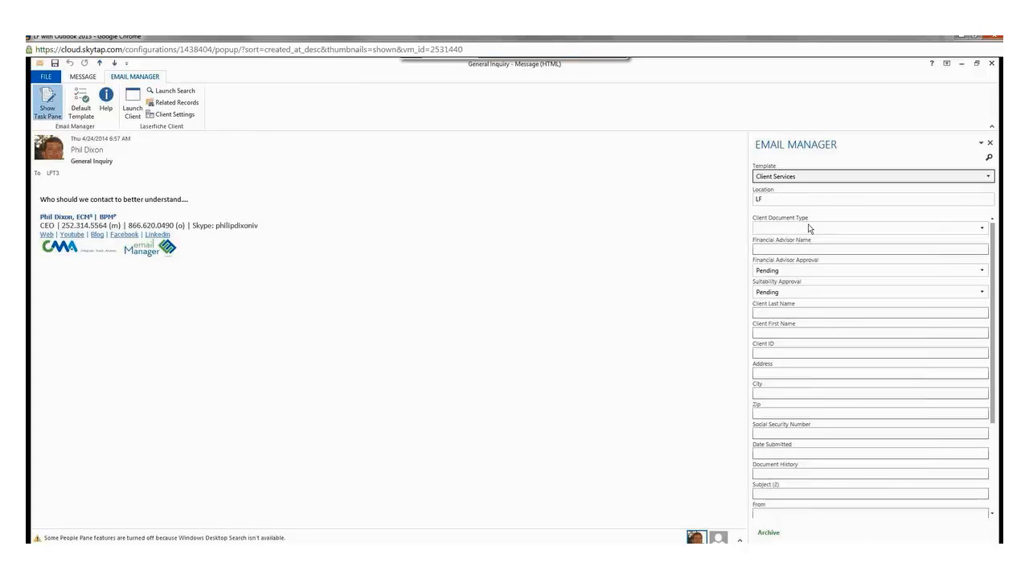
click(982, 230)
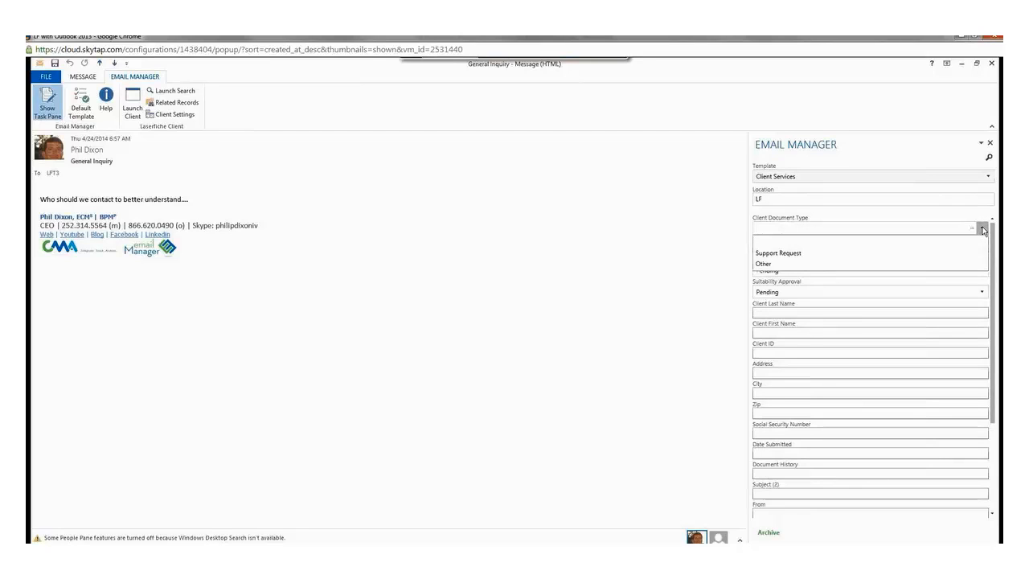
click(828, 253)
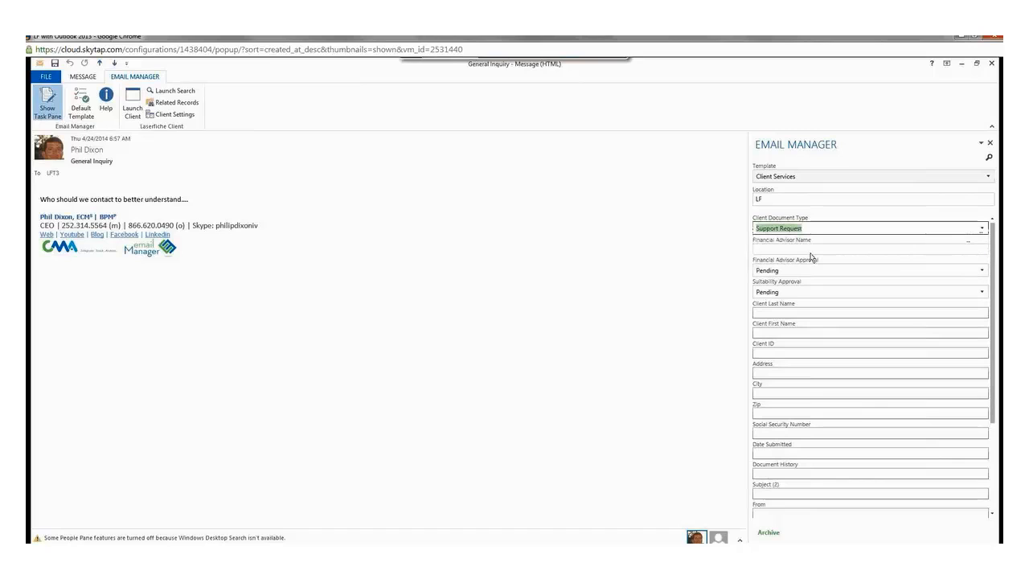
click(768, 534)
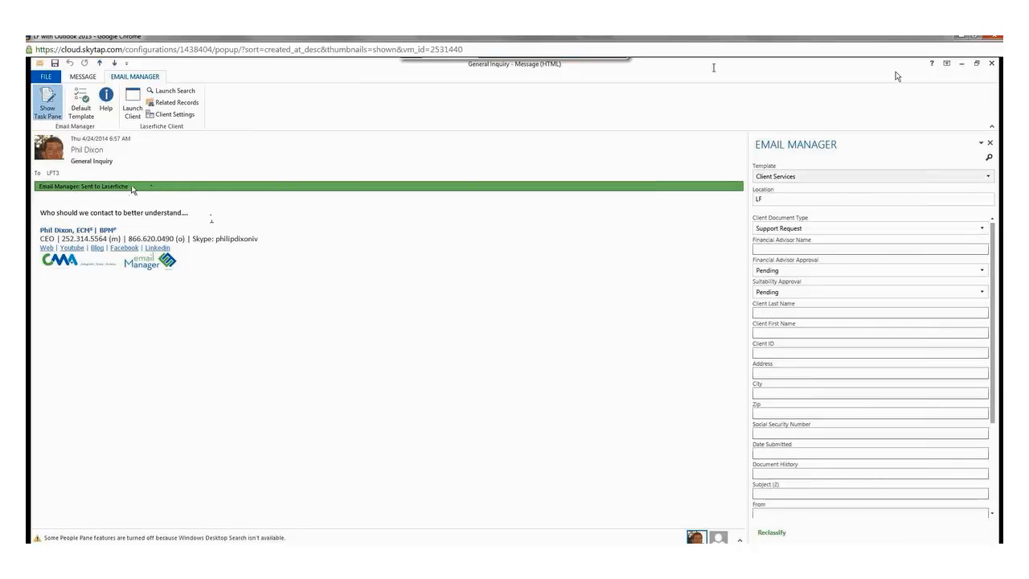
click(991, 63)
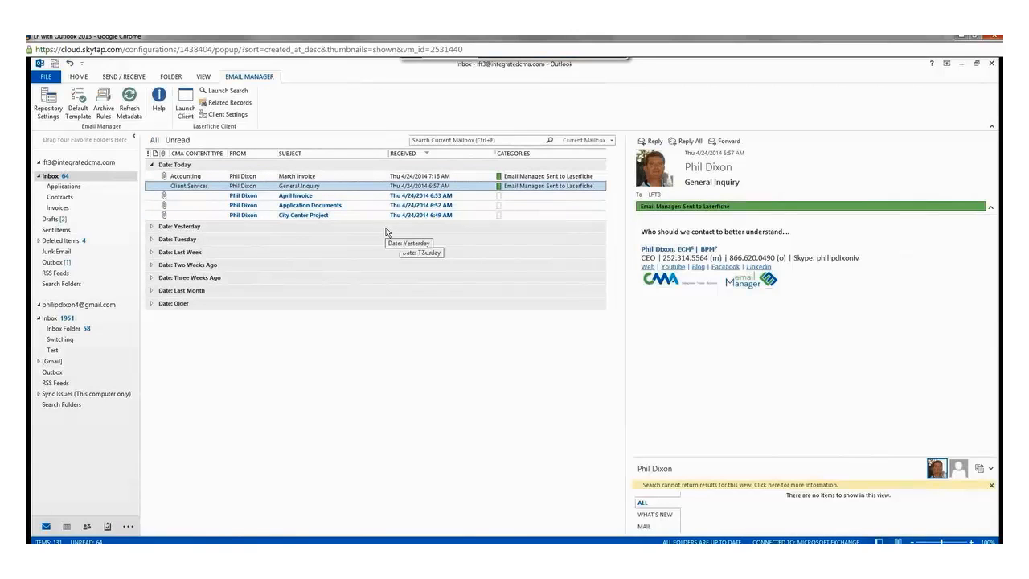
- Reply to the General Inquiry email with the text "Response", send it, and view the sent reply in Sent Items
right_click(347, 187)
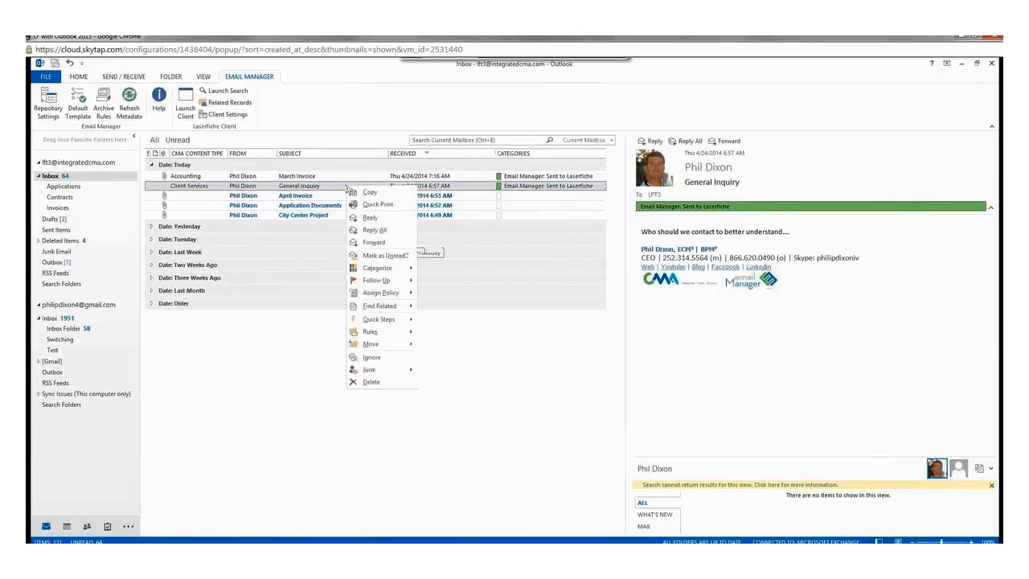
click(384, 218)
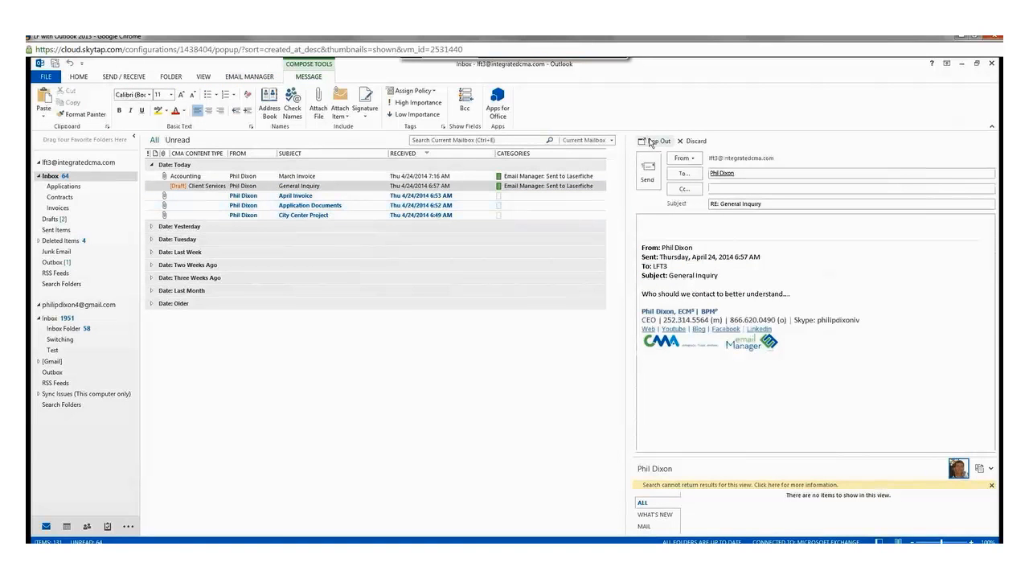
click(652, 141)
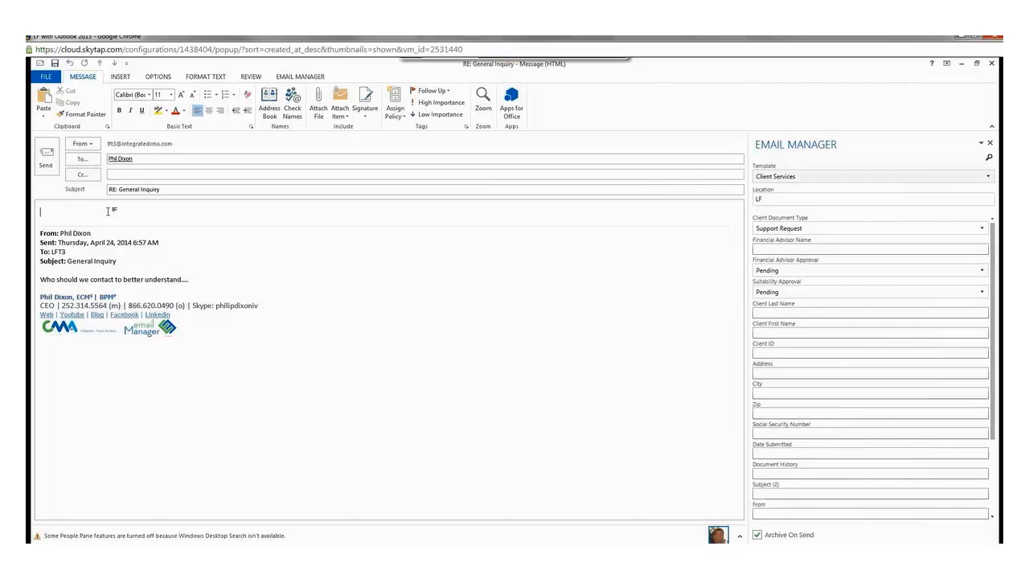
text(Response)
click(51, 165)
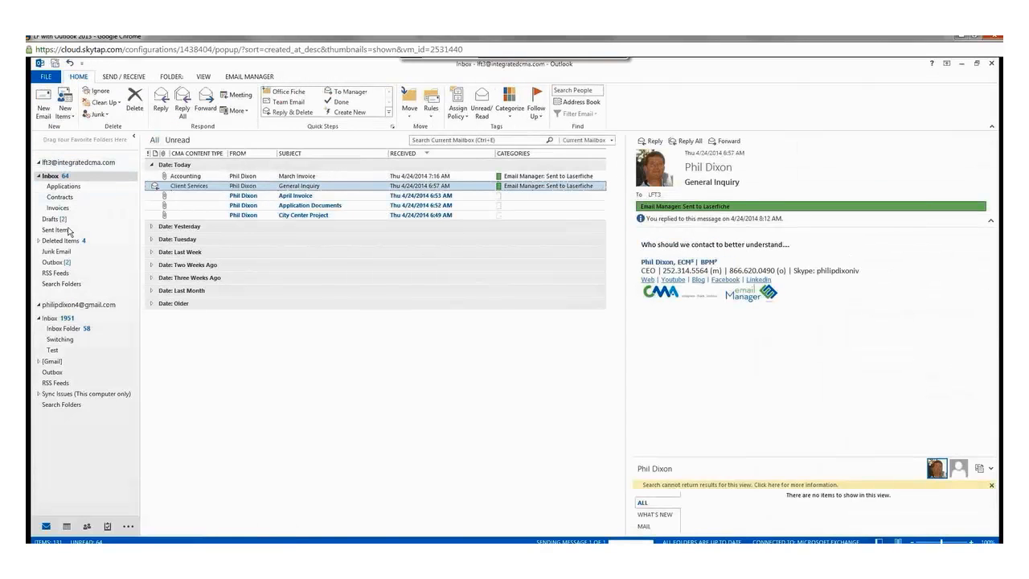
click(58, 230)
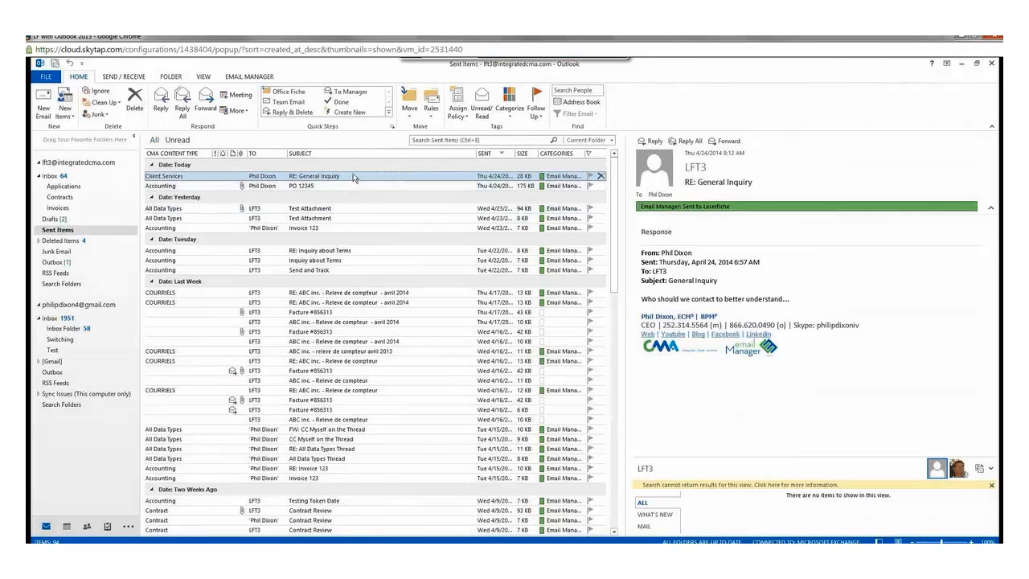
- Open the March Invoice email from the Inbox and bring up the related records search for it
click(50, 176)
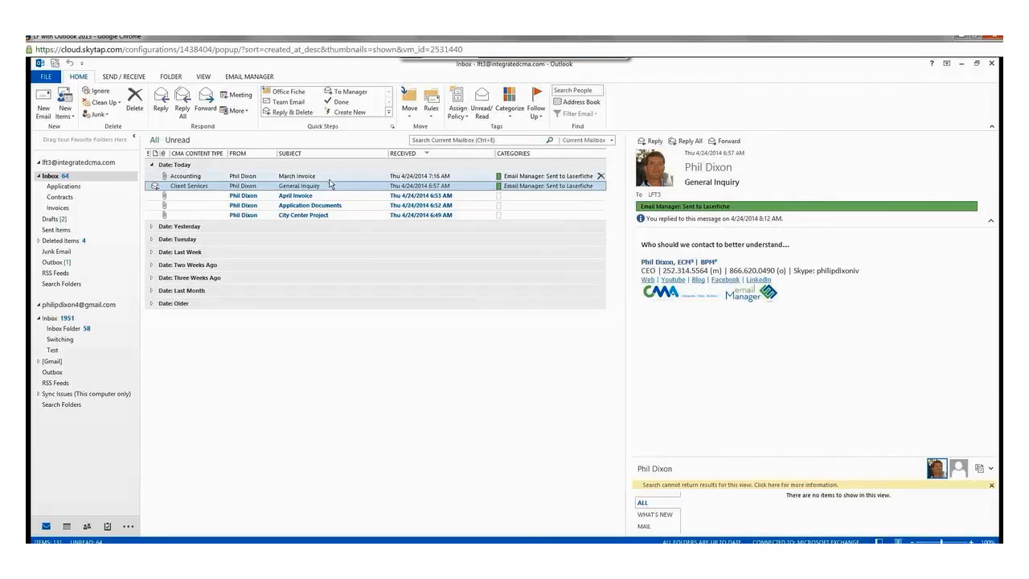
double_click(330, 178)
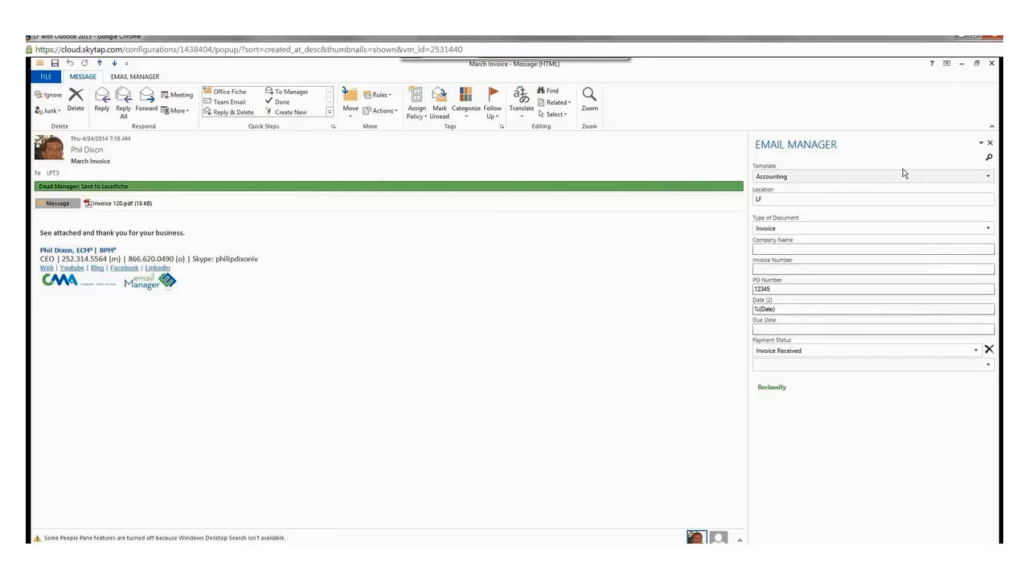
click(988, 158)
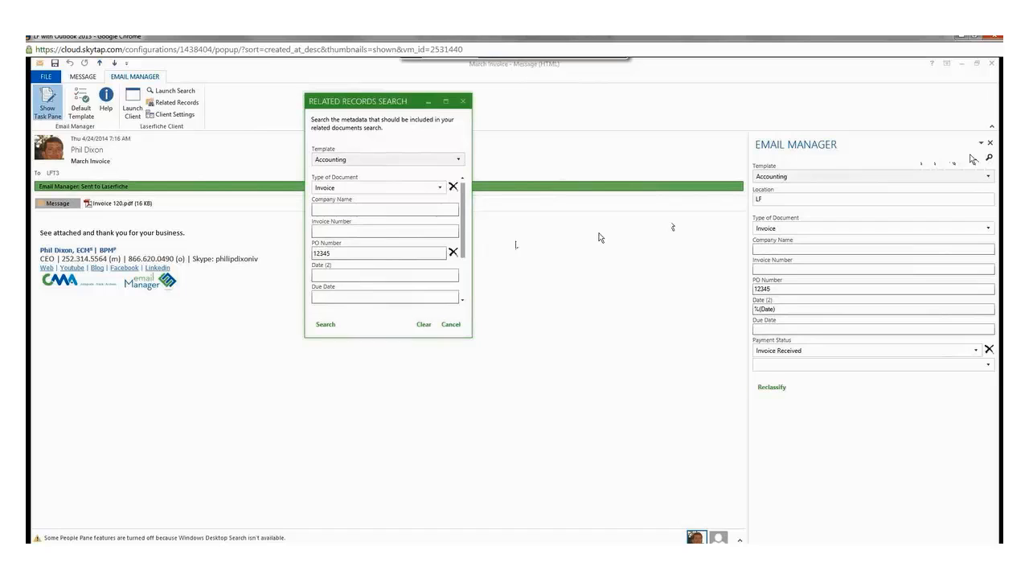
- Search related records by PO number only, clearing Type of Document, To, Date Sent and Payment Status, and close the results and message
click(453, 187)
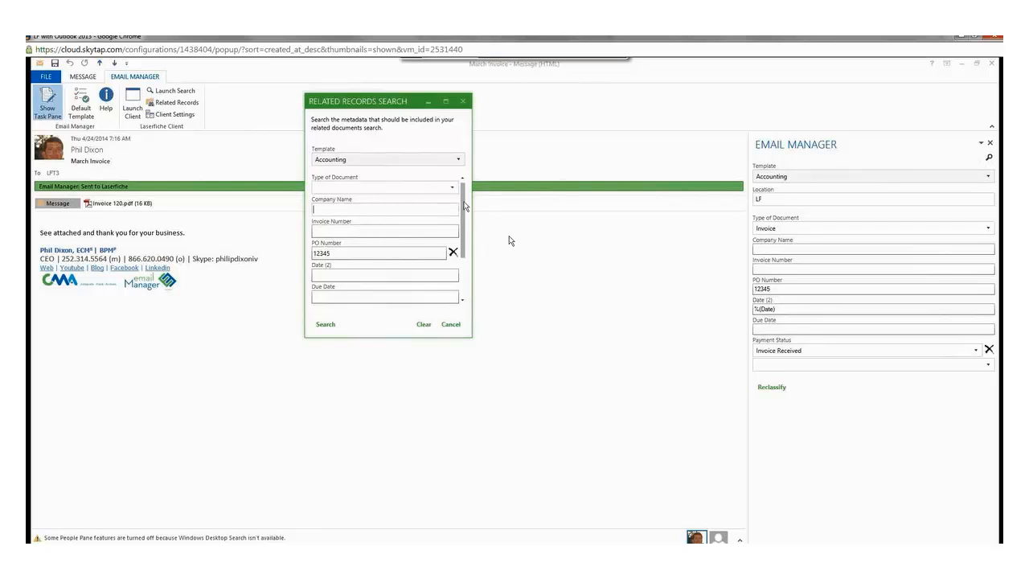
drag(467, 211, 466, 266)
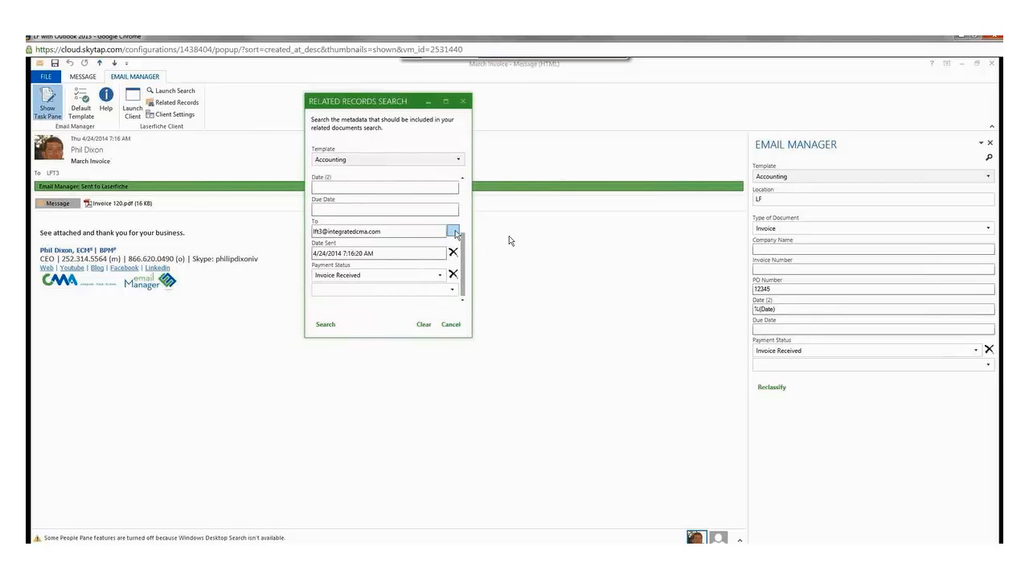
click(453, 231)
click(452, 253)
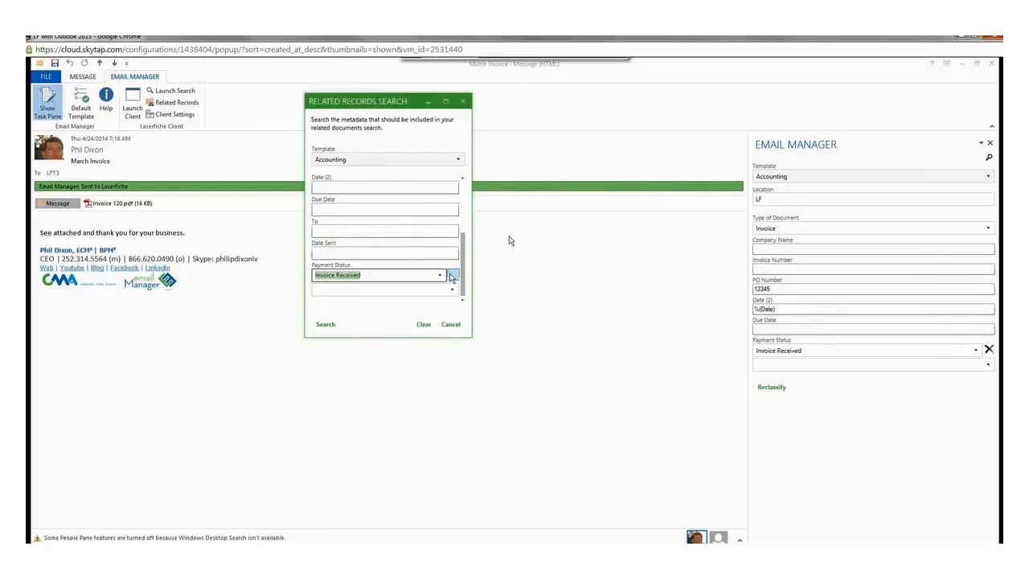
click(452, 277)
drag(466, 272, 469, 219)
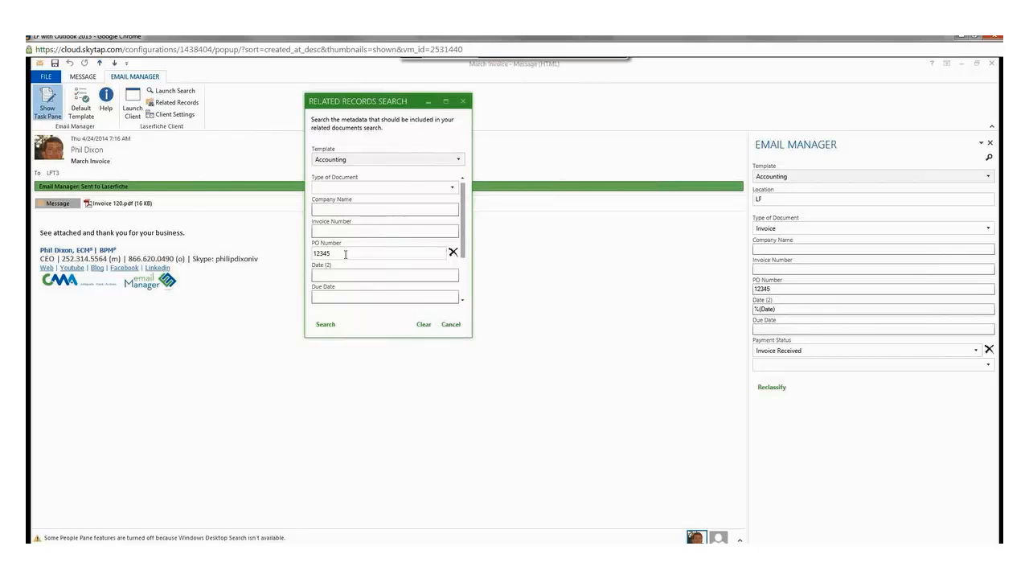
click(327, 325)
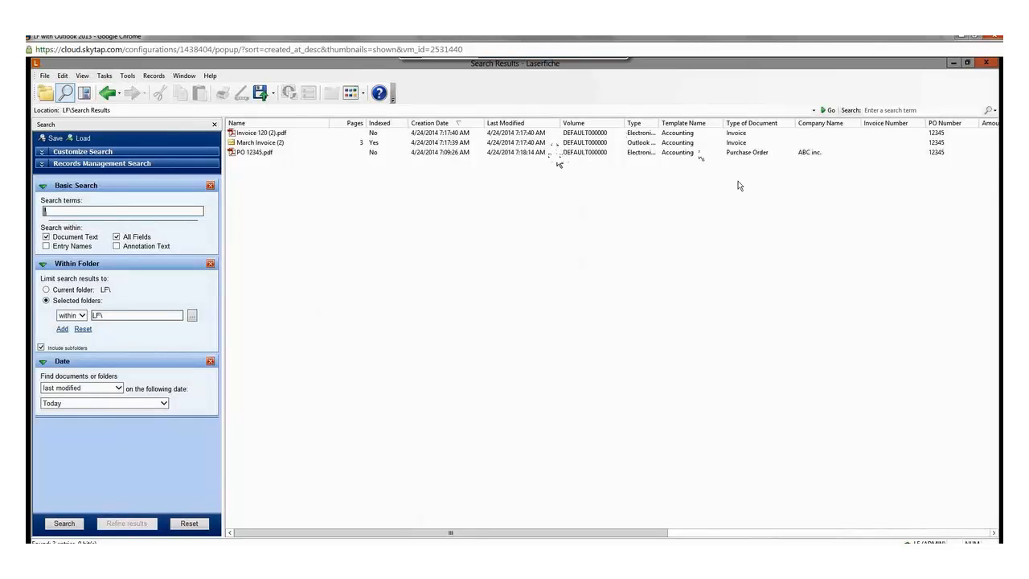
click(986, 63)
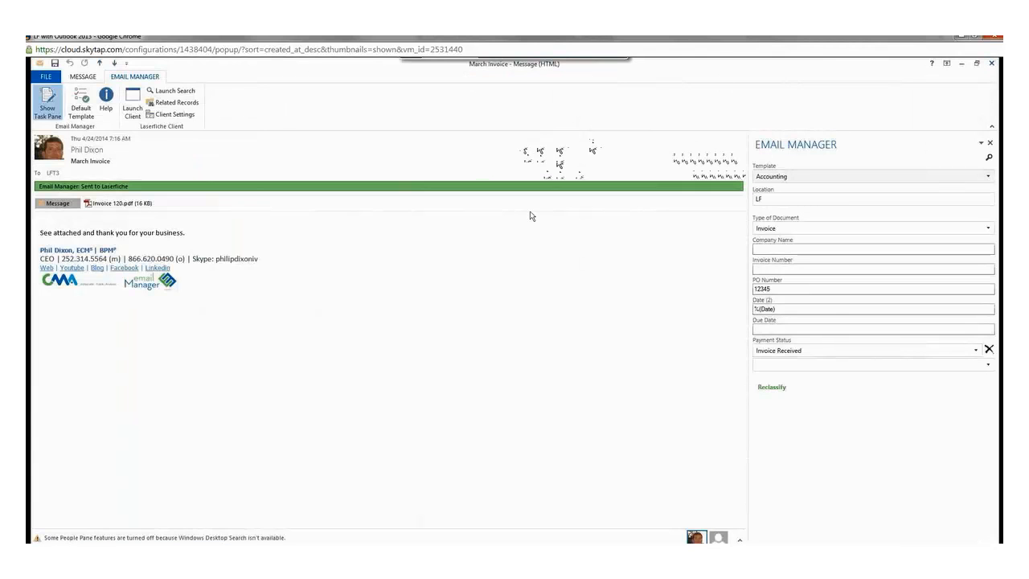
click(991, 63)
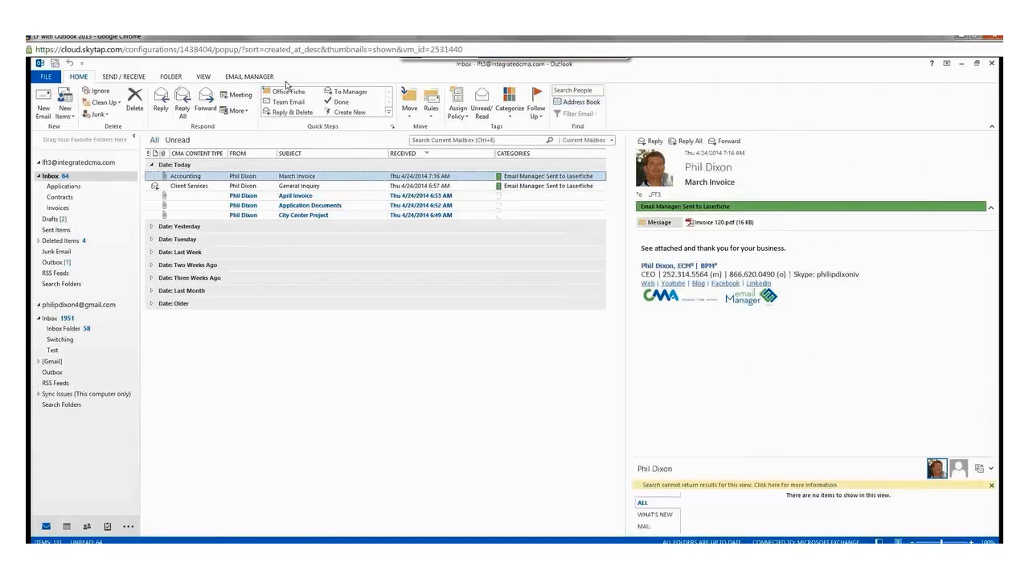
- Run a related records search on the March Invoice email from the Inbox with its prefilled Accounting metadata, and close the results
click(258, 78)
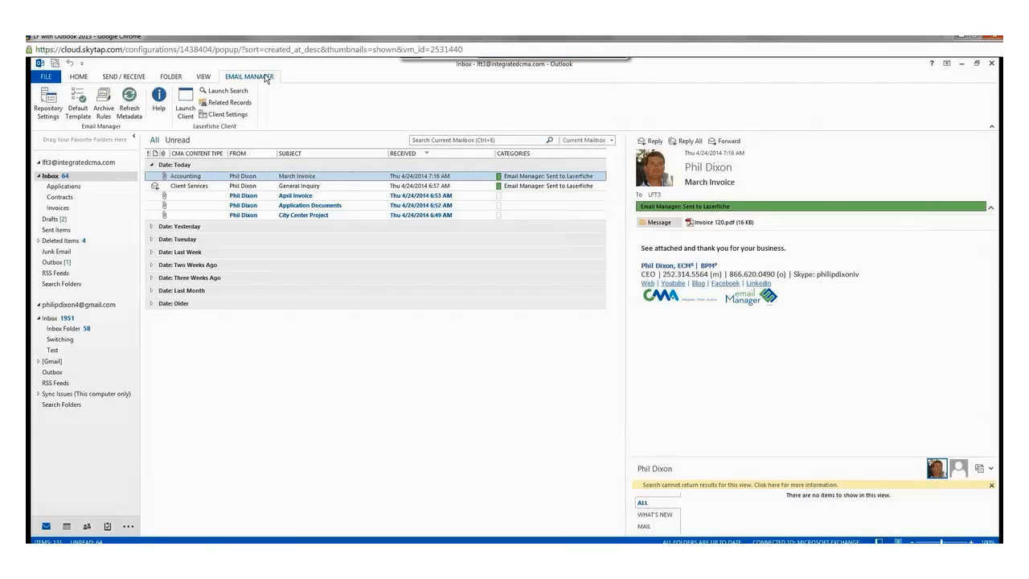
click(235, 105)
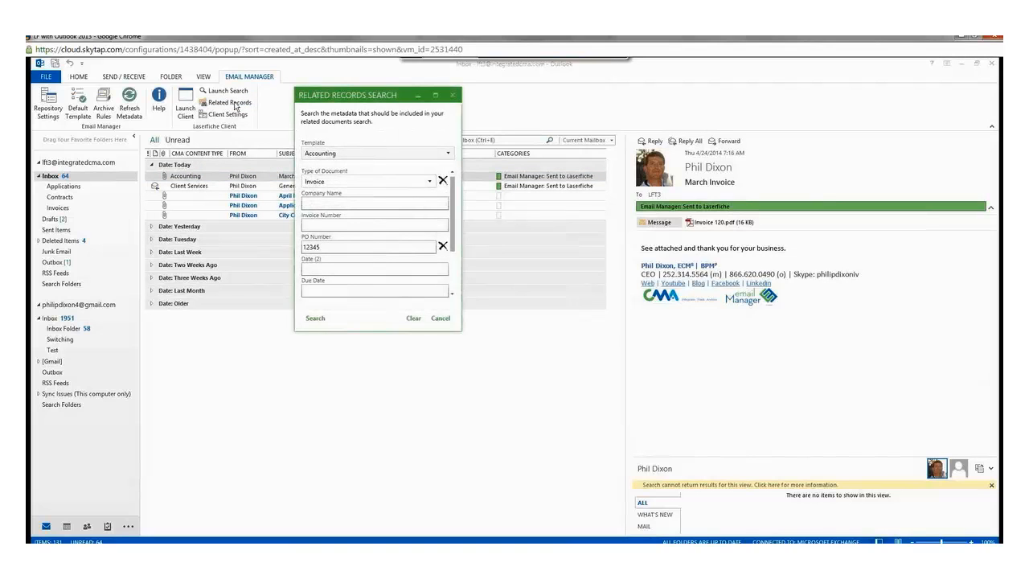
click(316, 317)
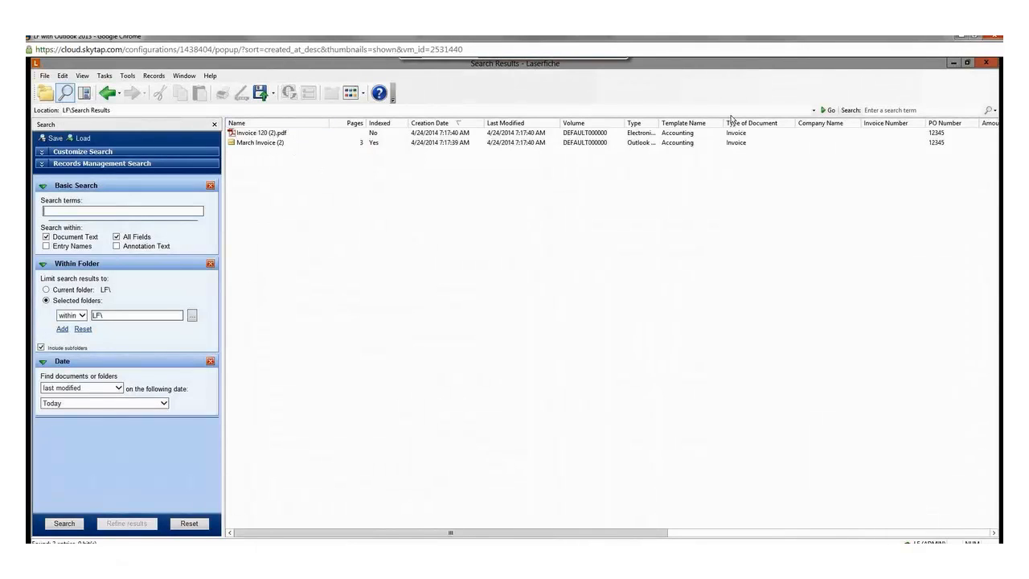
click(987, 63)
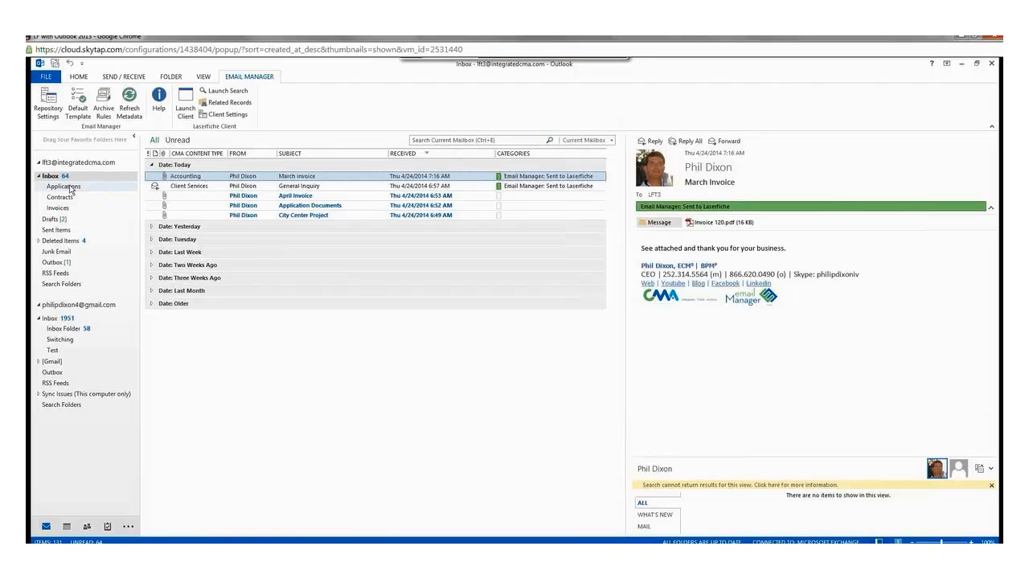
- Review the available auto archive rules and the Applications rule's folder and metadata, and close the rules dialog
click(103, 105)
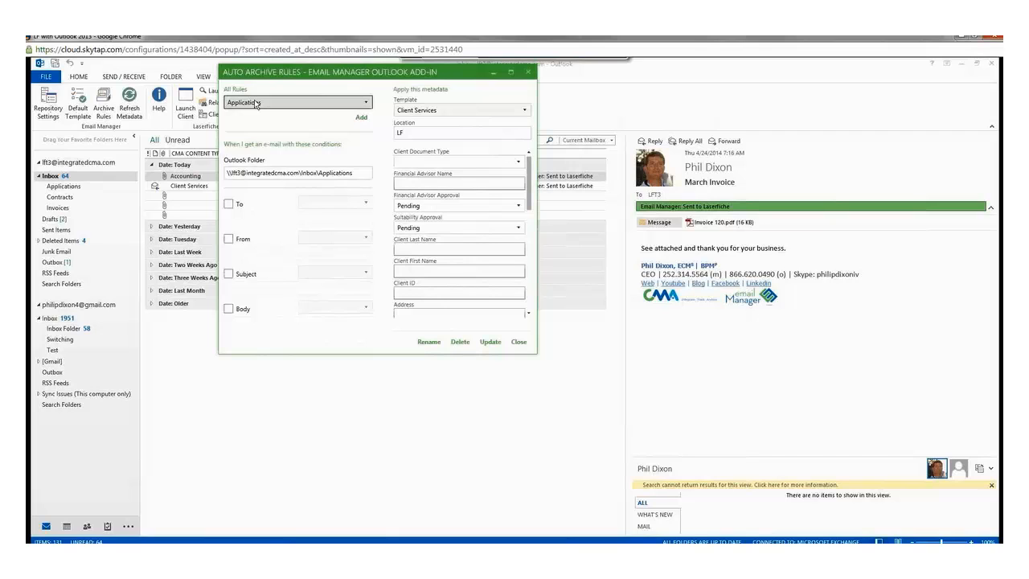
click(364, 102)
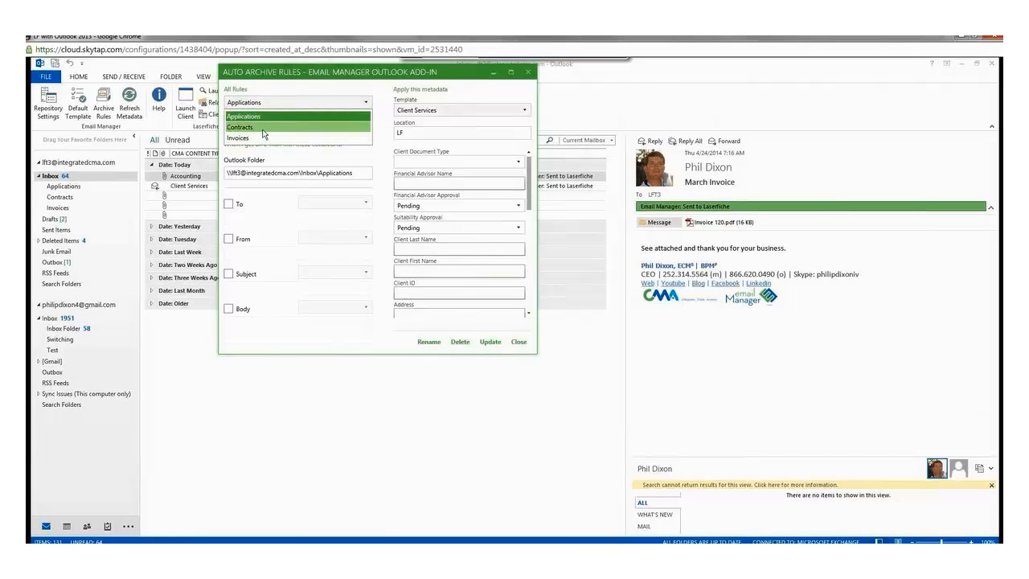
click(380, 161)
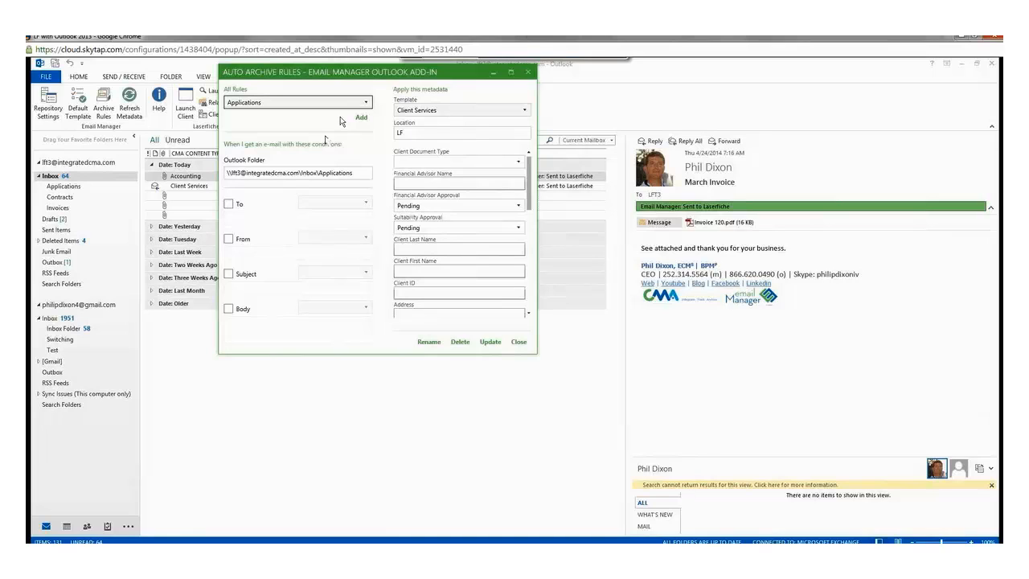
click(518, 344)
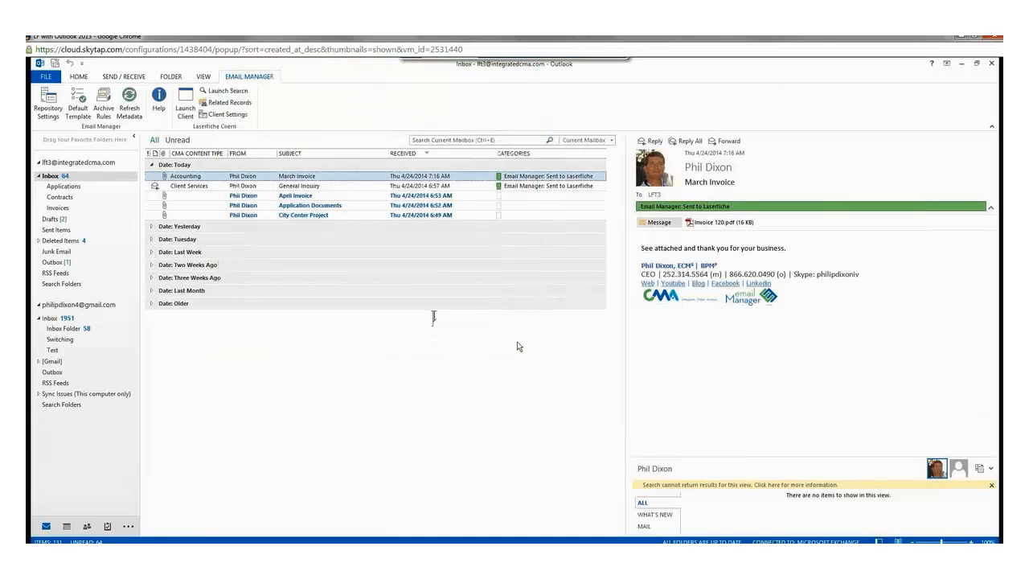
- Look through the Applications, Contracts and Invoices subfolders and return to the Inbox
click(77, 190)
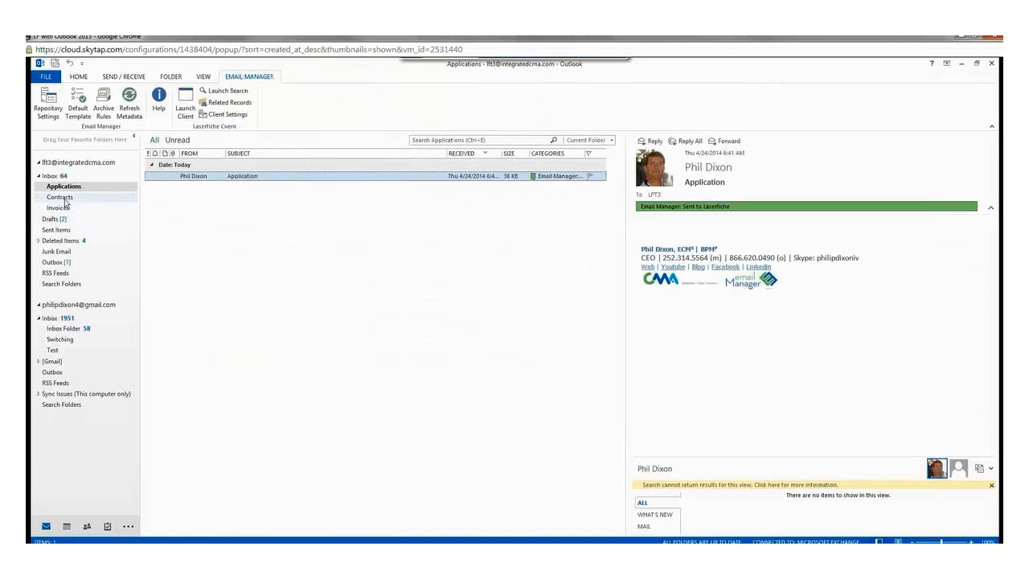
click(64, 198)
click(64, 208)
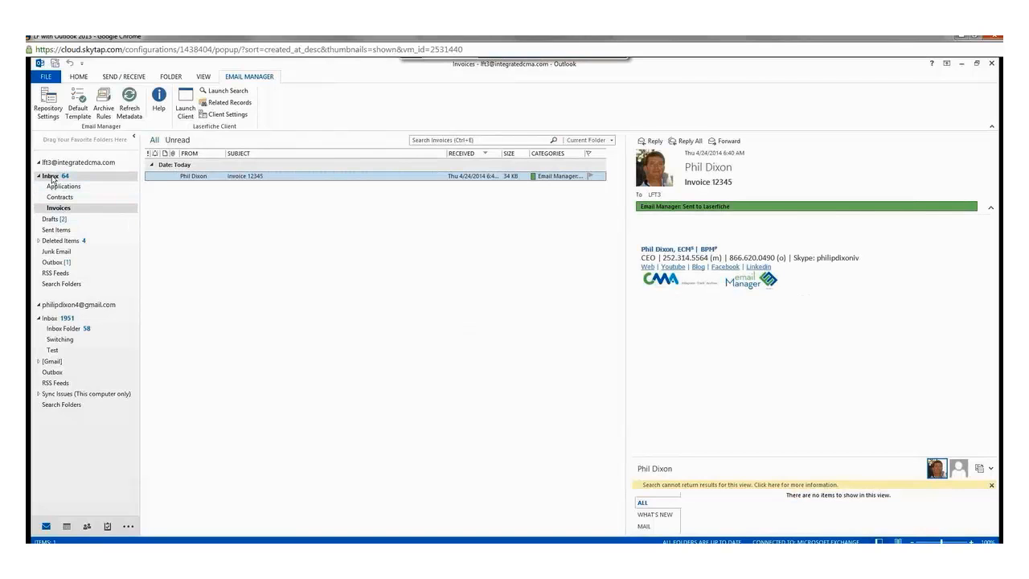
click(61, 176)
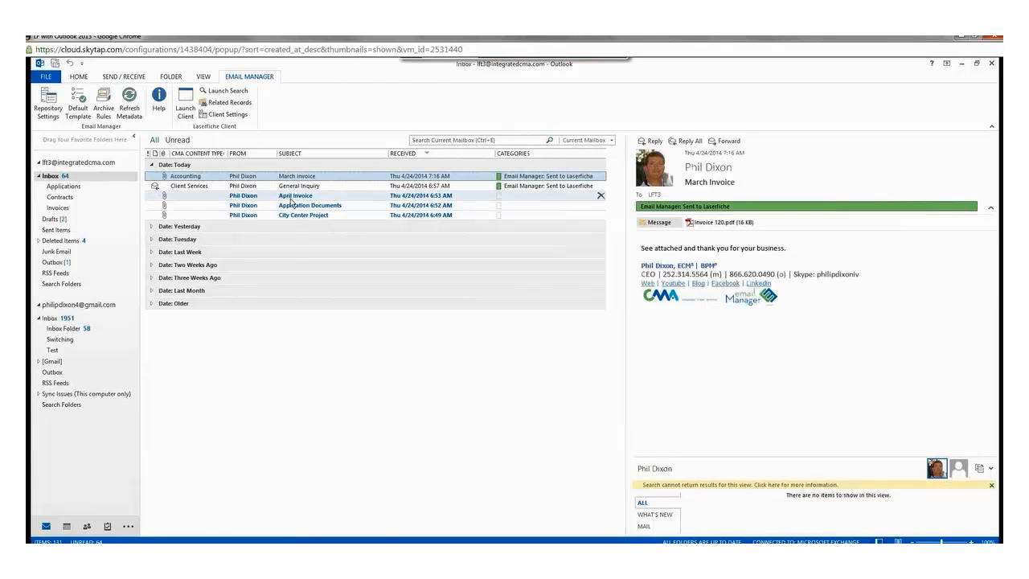
- Move April Invoice to the Invoices folder, Application Documents to Applications, and City Center Project to Contracts
drag(293, 199, 66, 208)
drag(294, 198, 92, 191)
drag(327, 200, 69, 199)
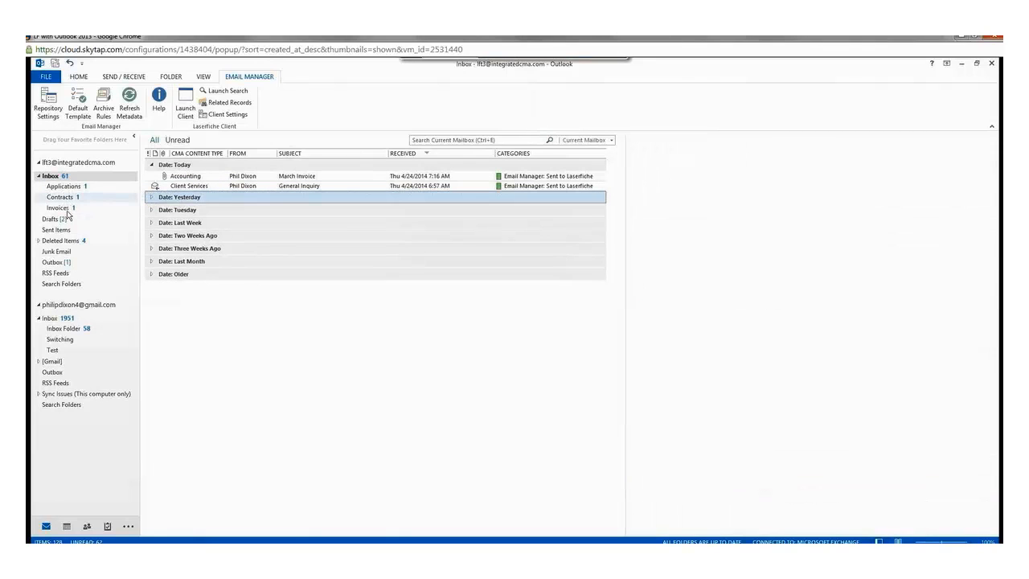
- Open the Application Documents email in the Applications folder to examine its archive status and template metadata
click(73, 188)
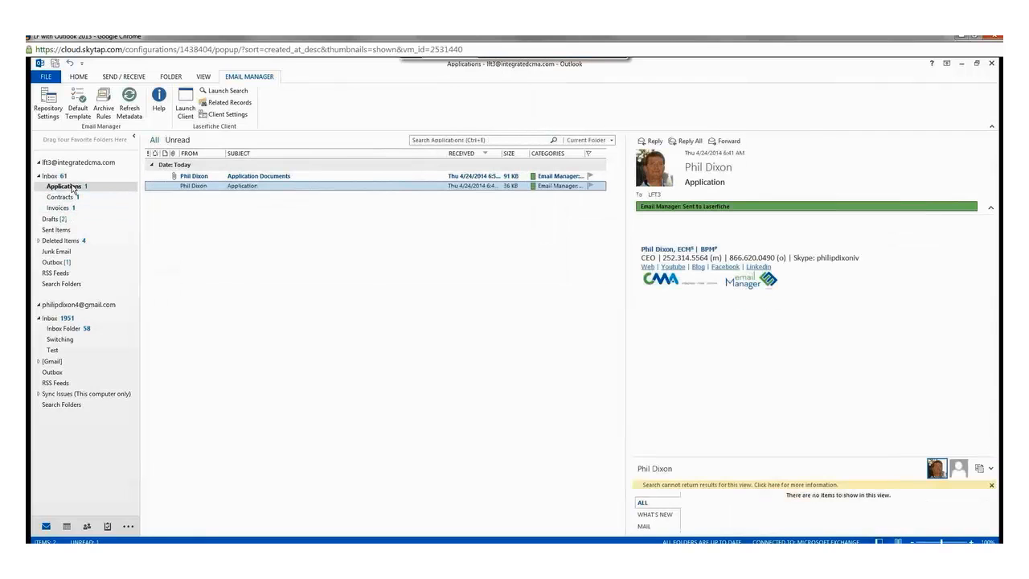
click(330, 177)
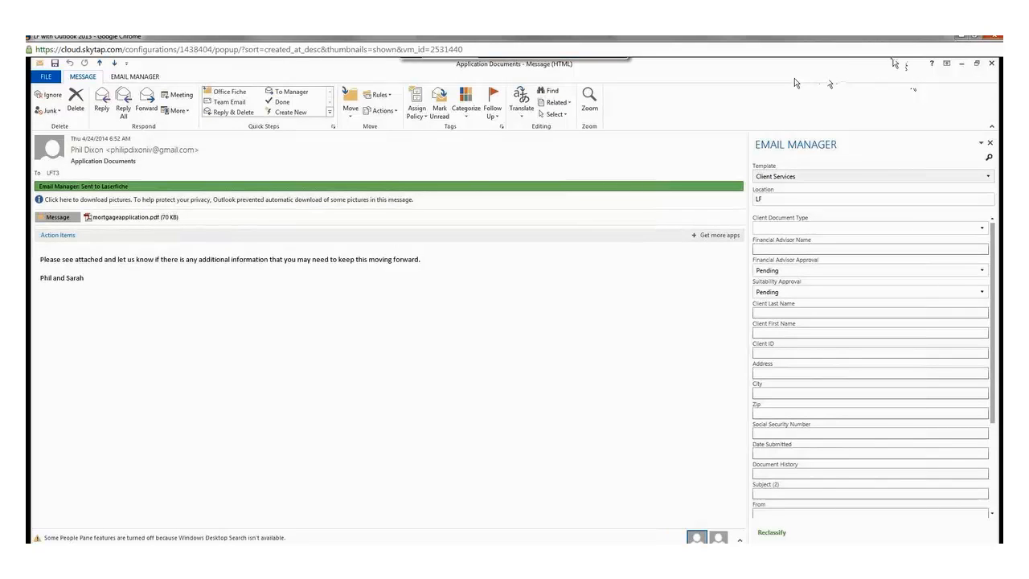
- Close the Application Documents email and examine the City Center Project email's archive status and template metadata in the Contracts folder
click(995, 68)
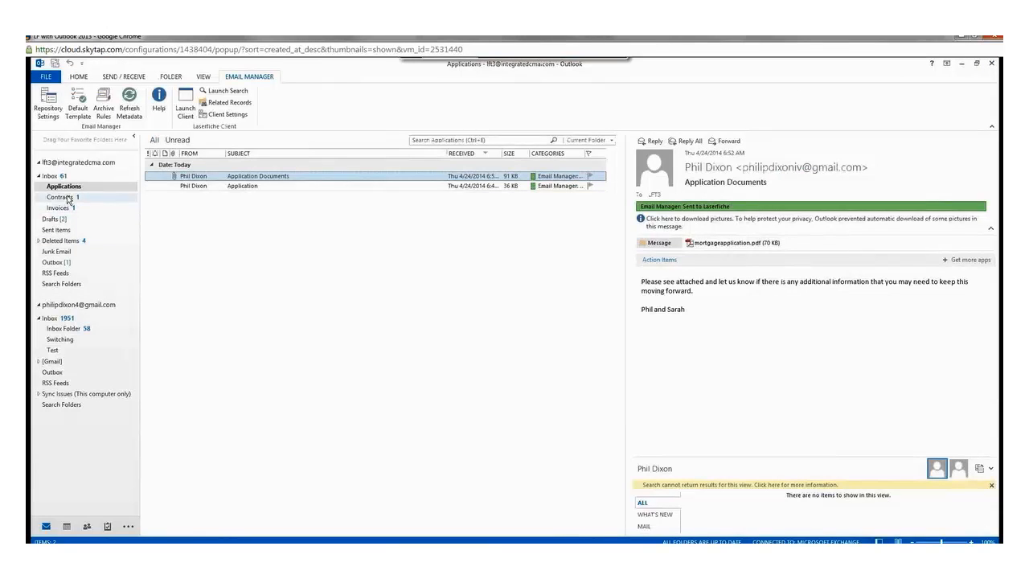
click(64, 197)
click(231, 177)
double_click(231, 179)
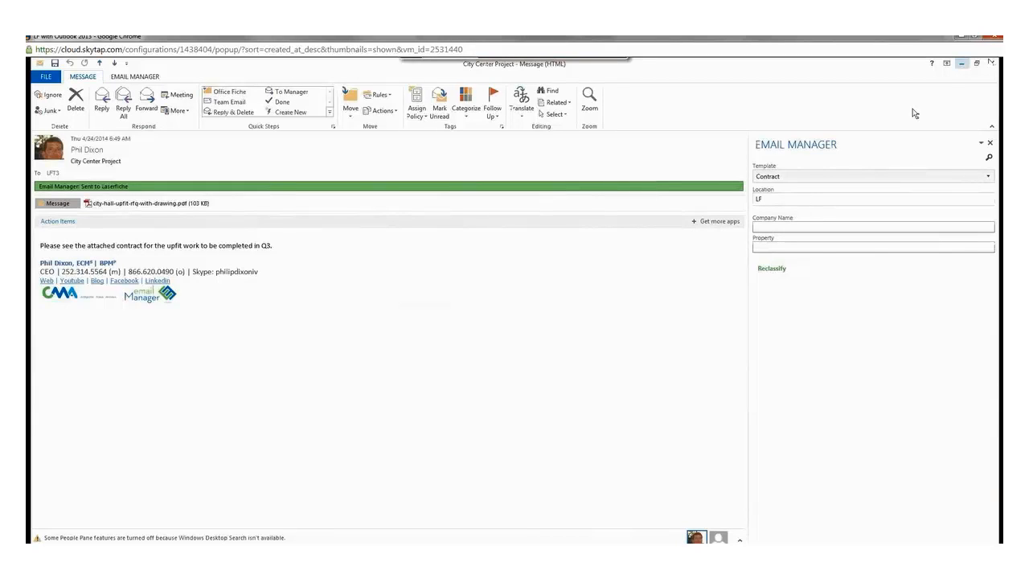
click(991, 64)
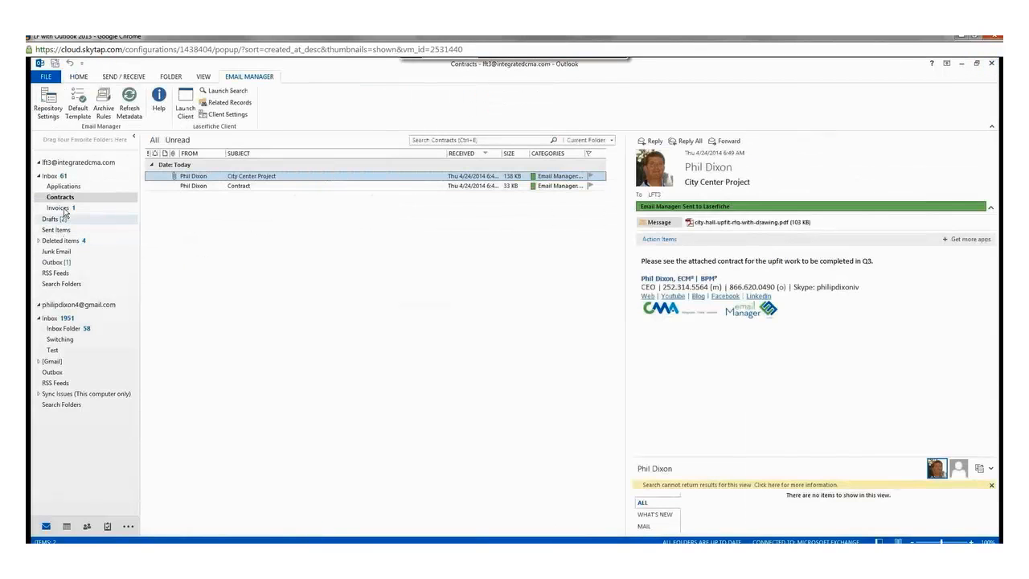
- Examine the April Invoice email's archive status and template metadata in the Invoices folder, and return to the Inbox
click(63, 209)
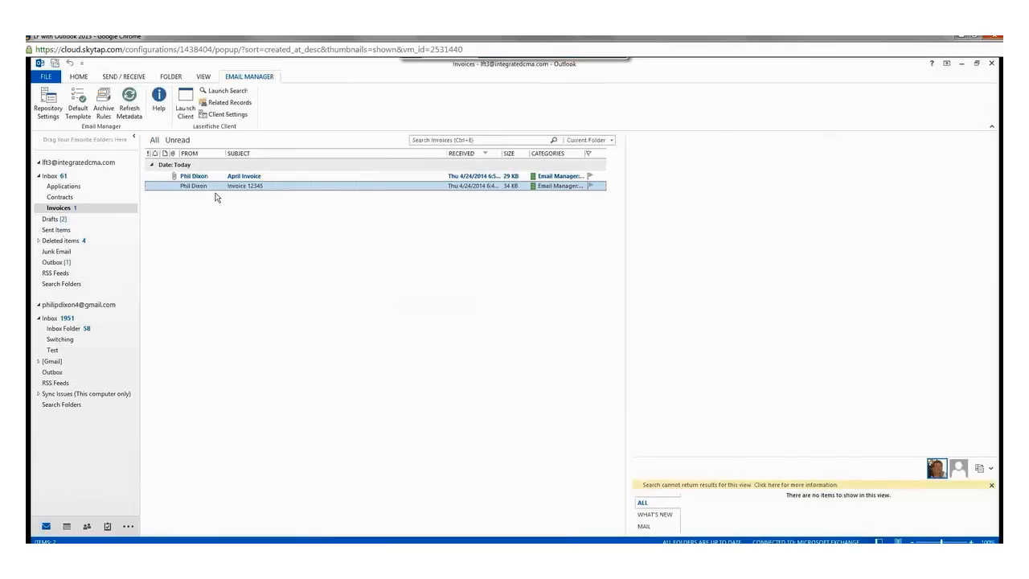
click(263, 177)
double_click(262, 178)
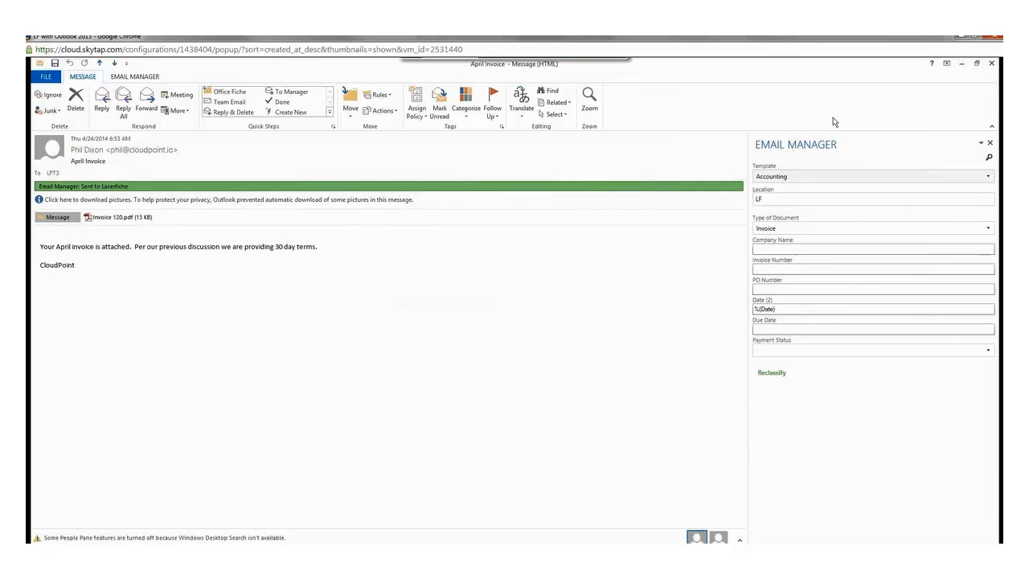
click(989, 65)
click(49, 176)
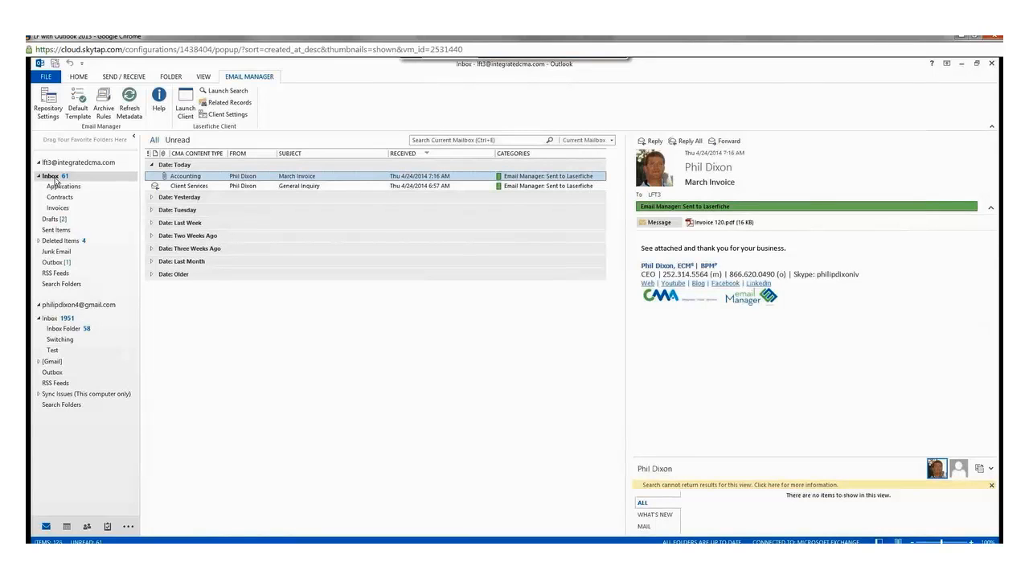
- Set Human Resources as the default template for all messages, make new messages default to Archive on Send, and save
click(82, 113)
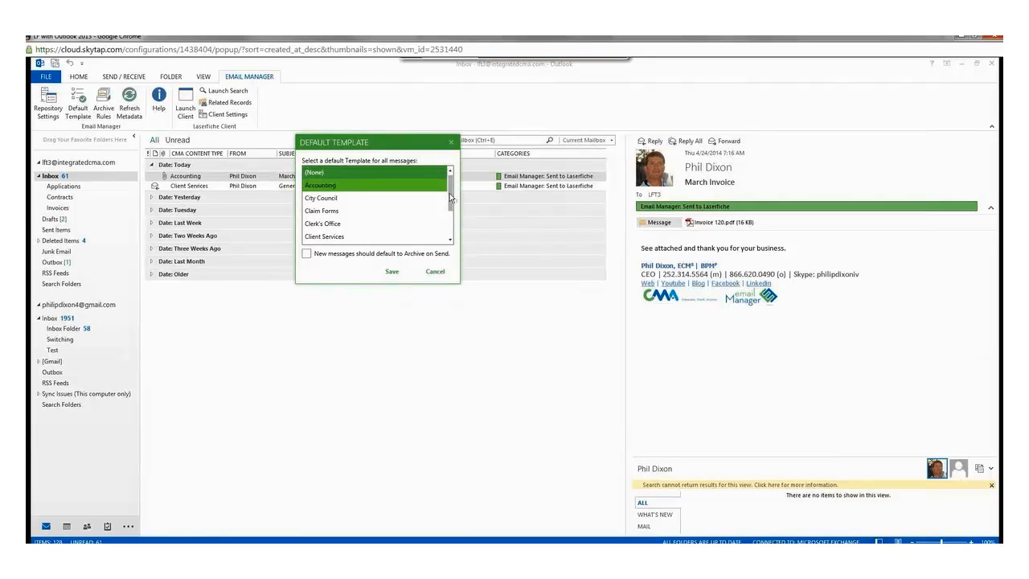
drag(450, 197, 450, 225)
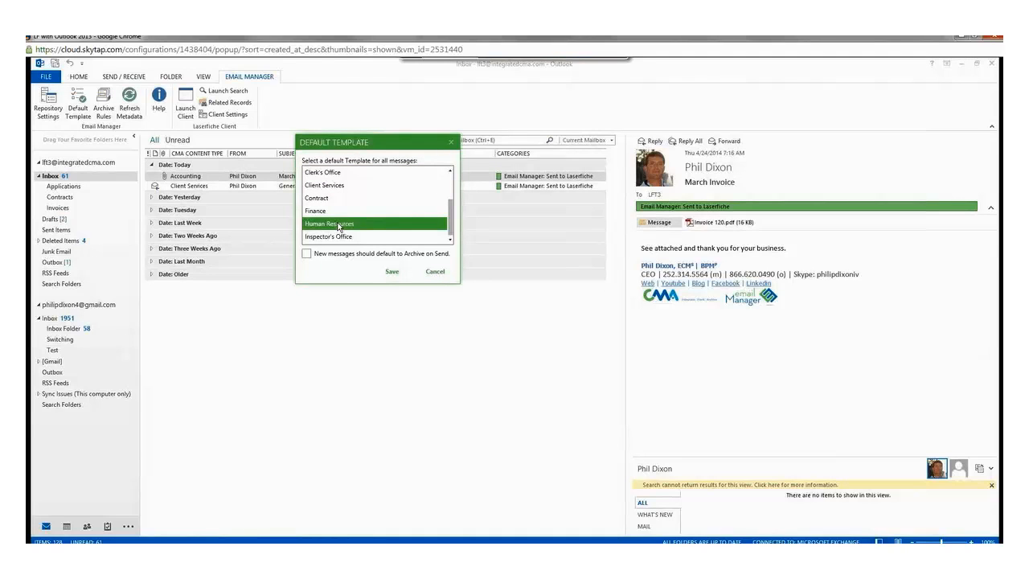
click(307, 254)
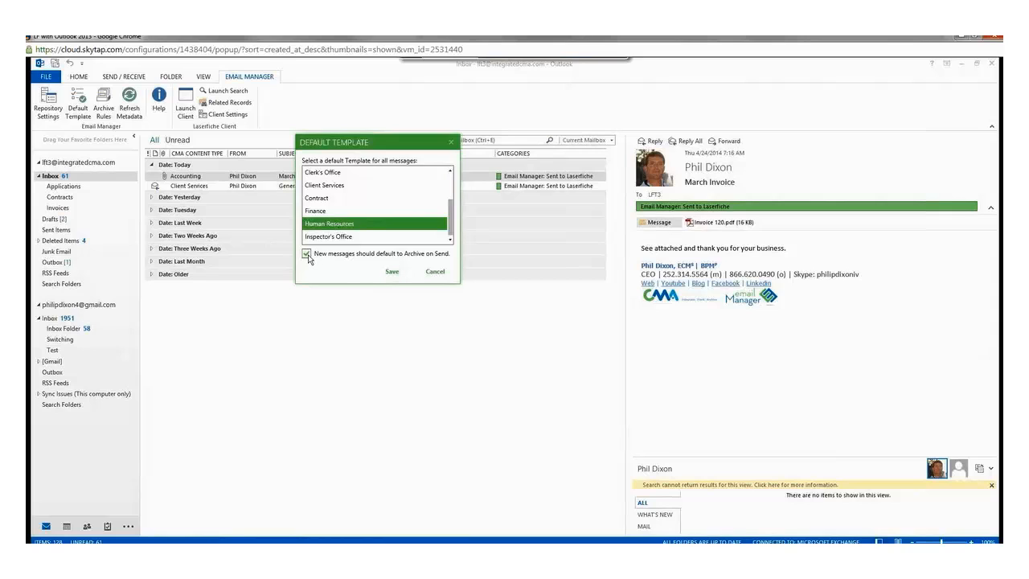
click(393, 274)
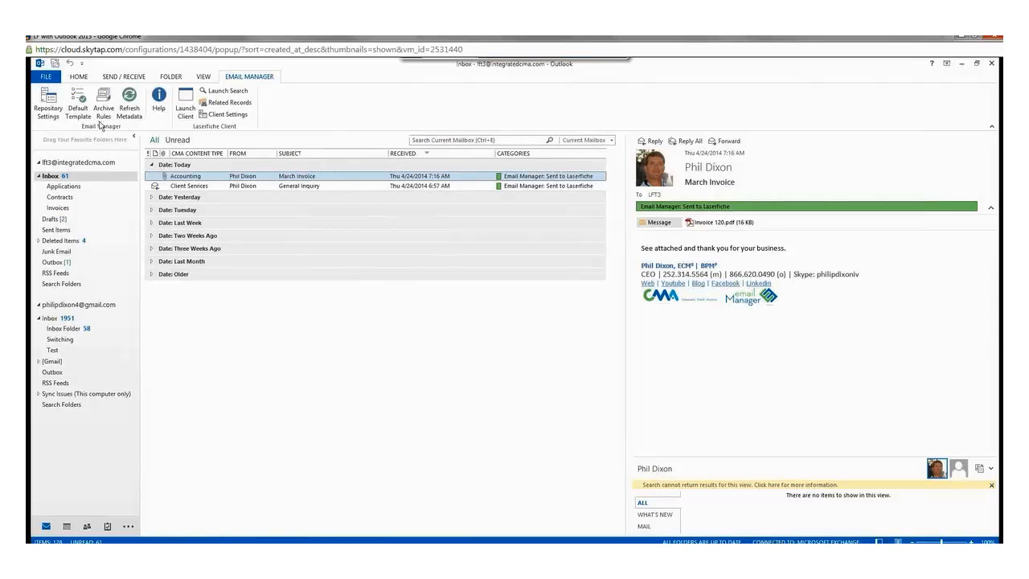
- Open a new email to check its default template and Archive On Send setting, and close it unsent
click(78, 76)
click(37, 112)
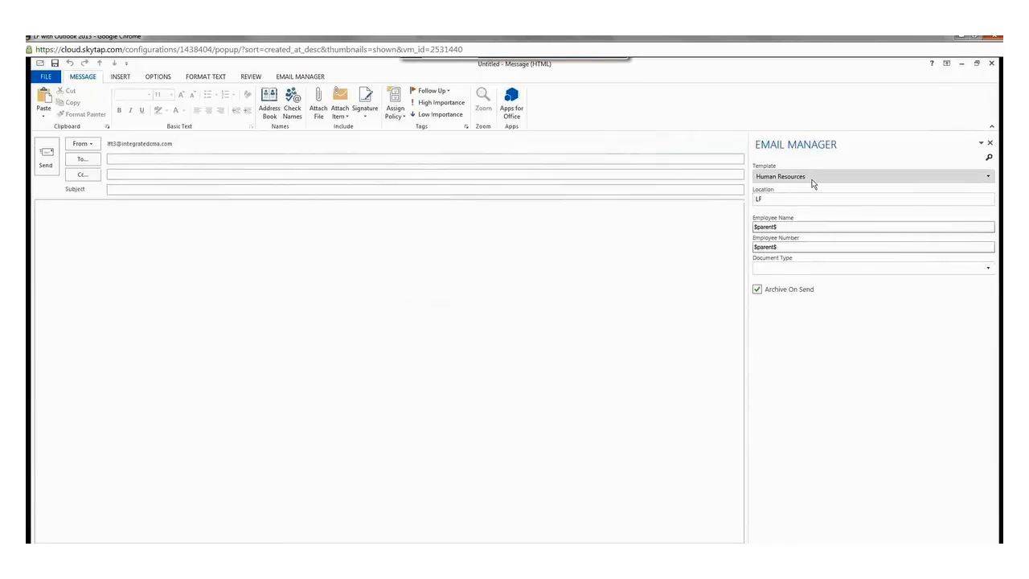
click(993, 63)
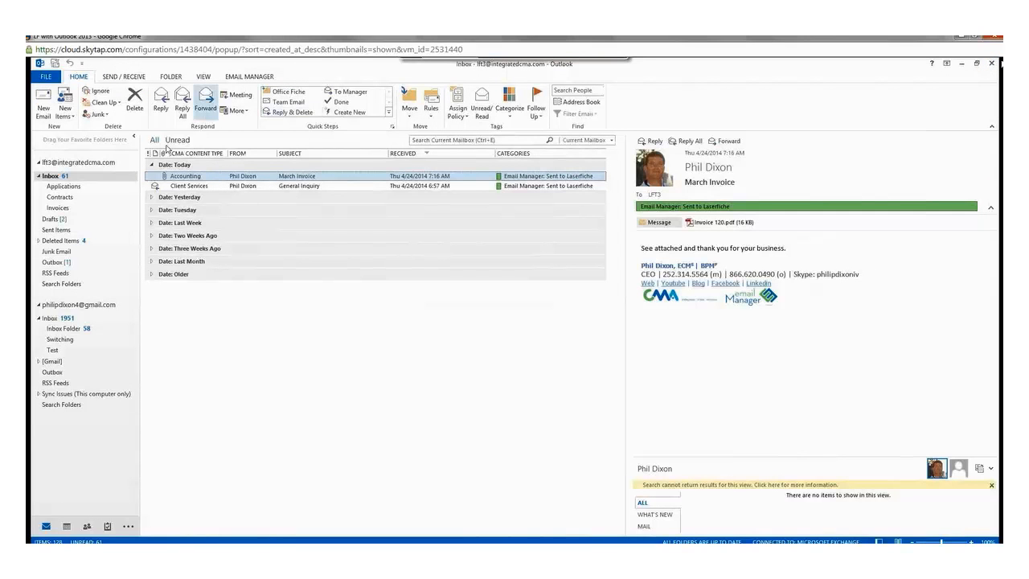
- Review the Laserfiche desktop and web client options in the client settings, and leave them without saving
click(256, 78)
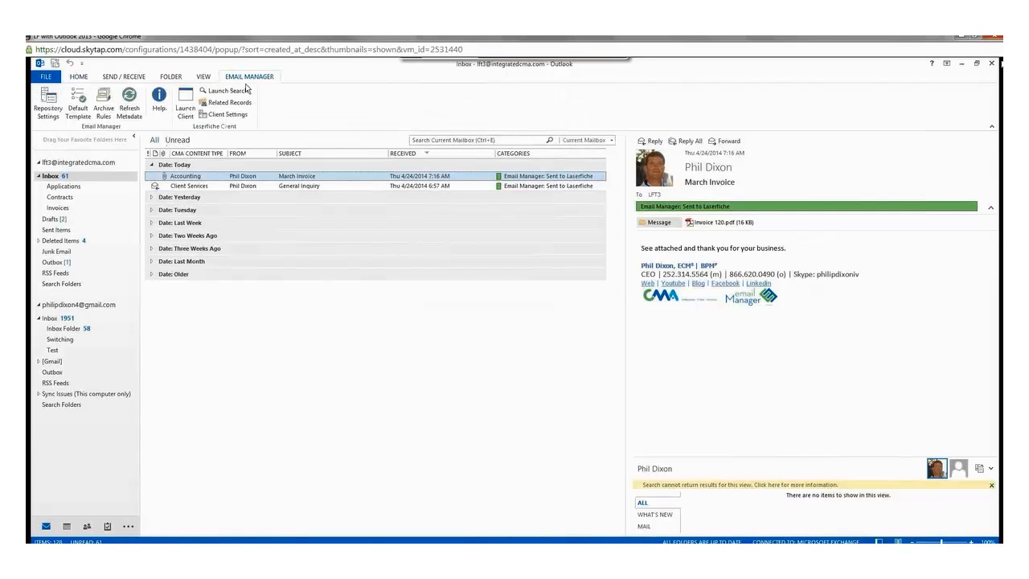
click(232, 117)
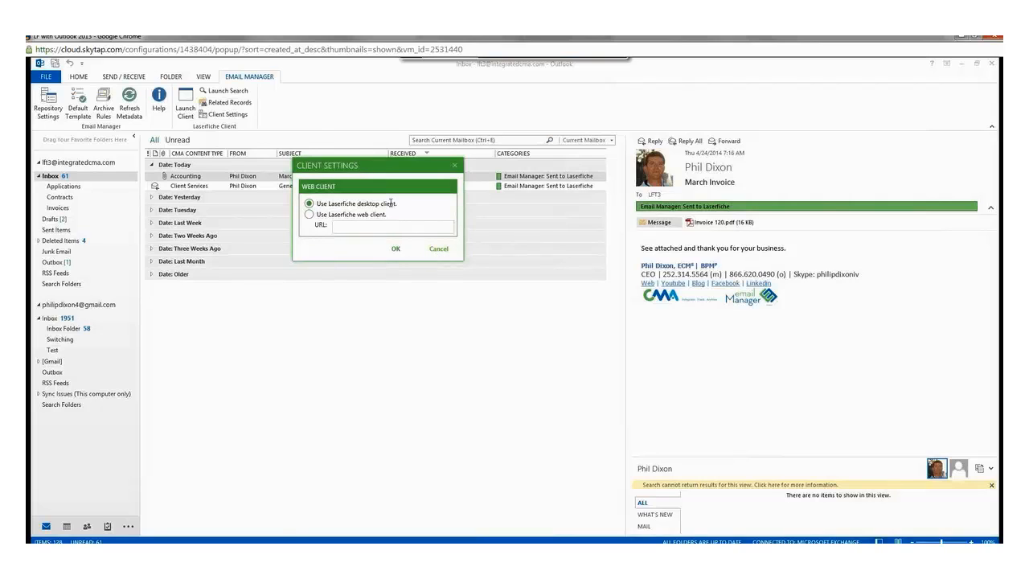
click(439, 250)
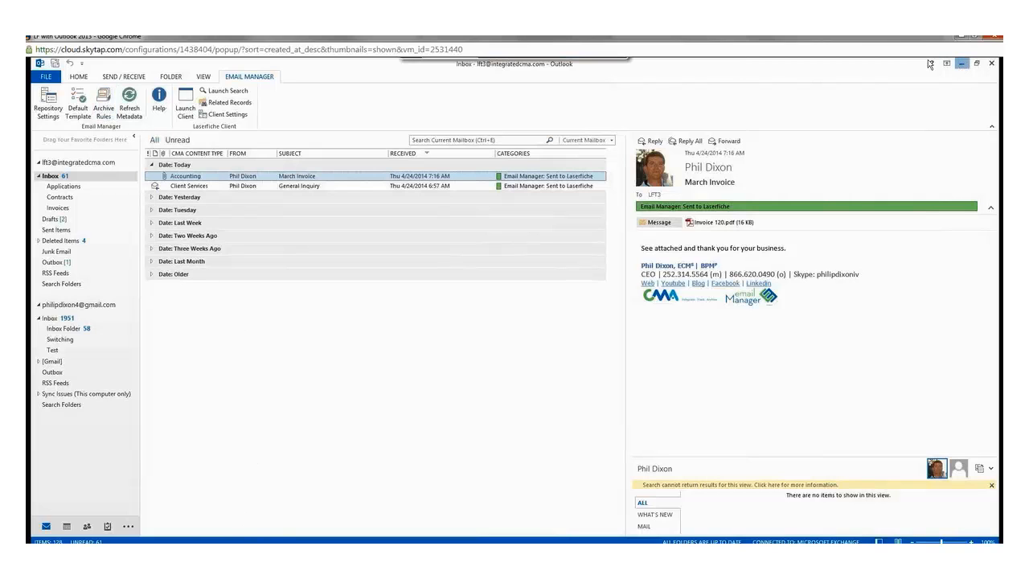
- Switch to the Email Manager Administration Console and review the LFT1 archive service rule, including its start date options
click(962, 65)
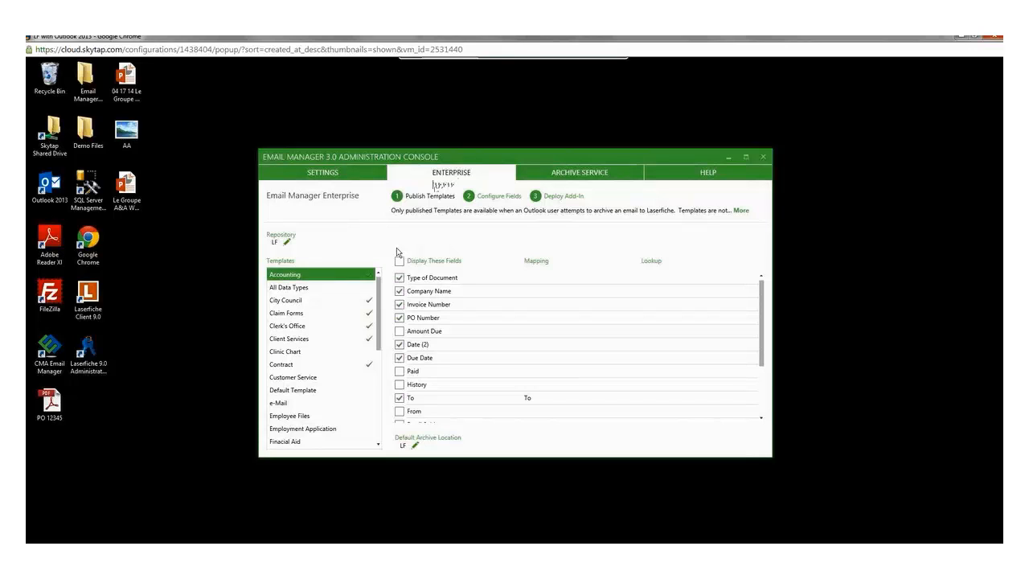
click(582, 176)
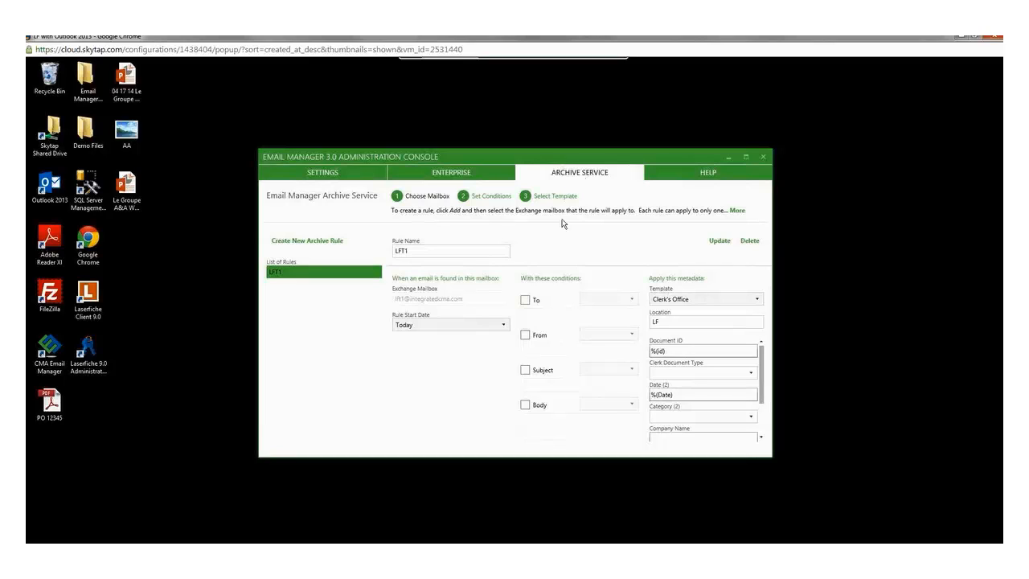
click(408, 254)
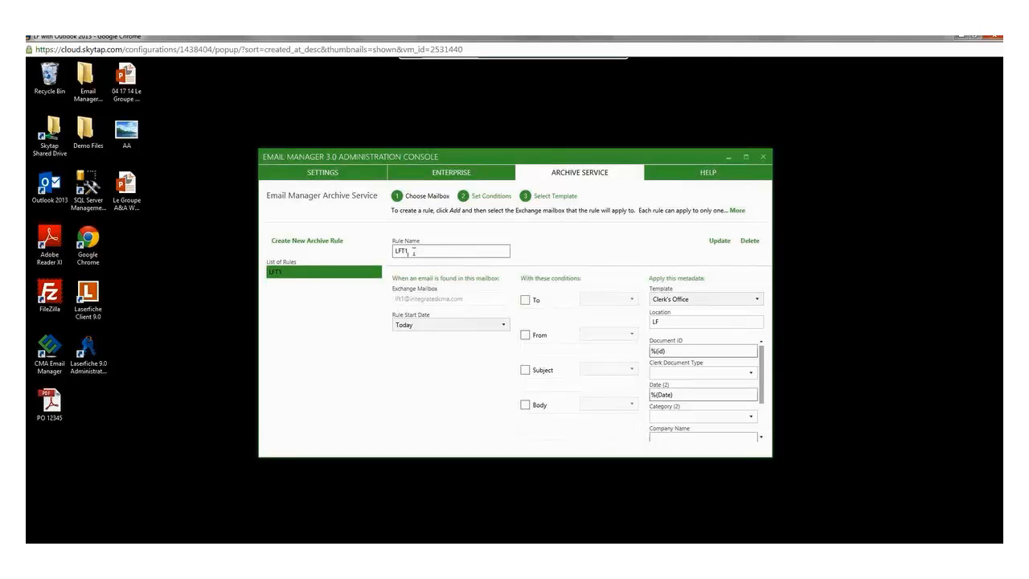
click(344, 275)
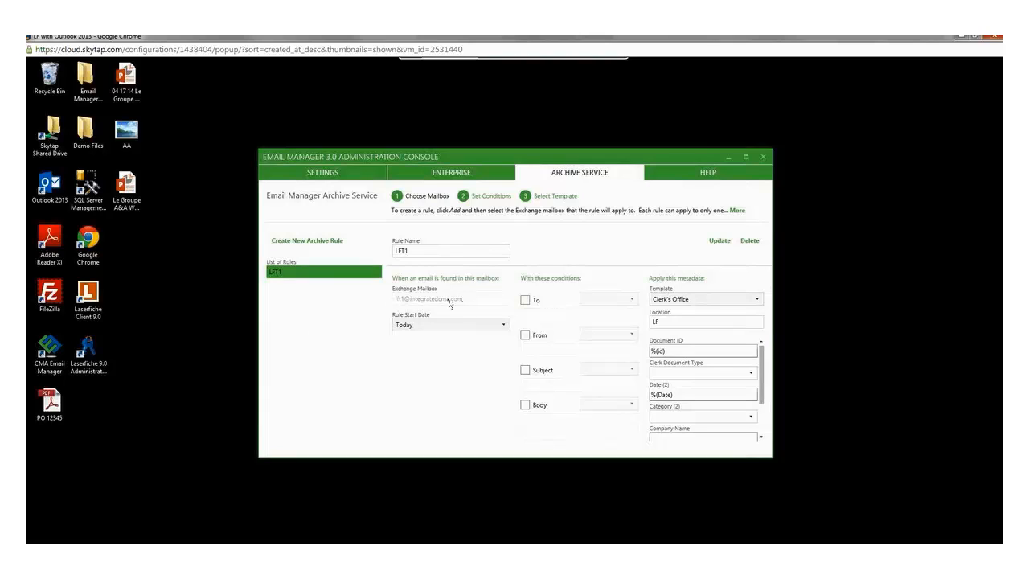
click(503, 325)
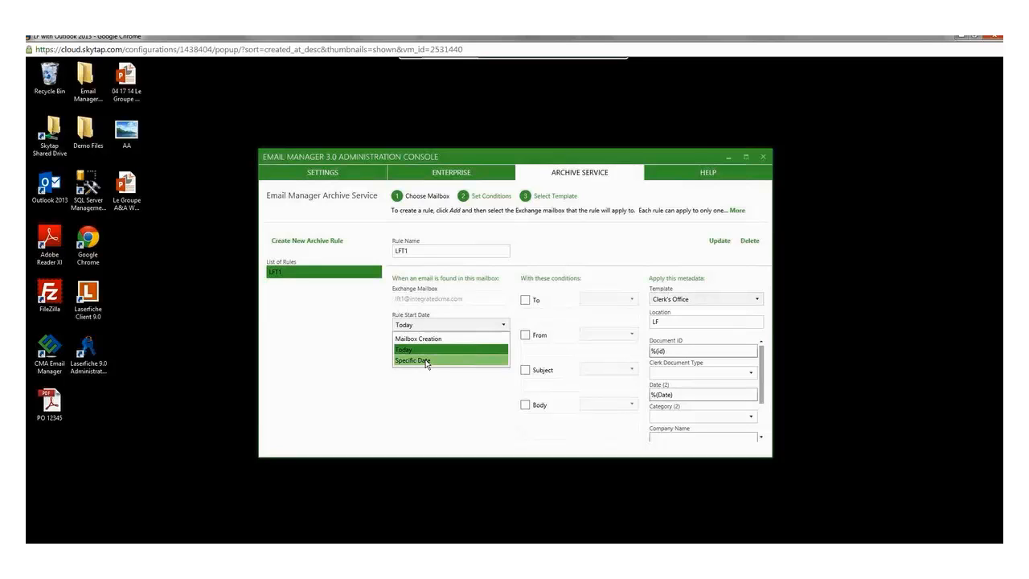
click(568, 264)
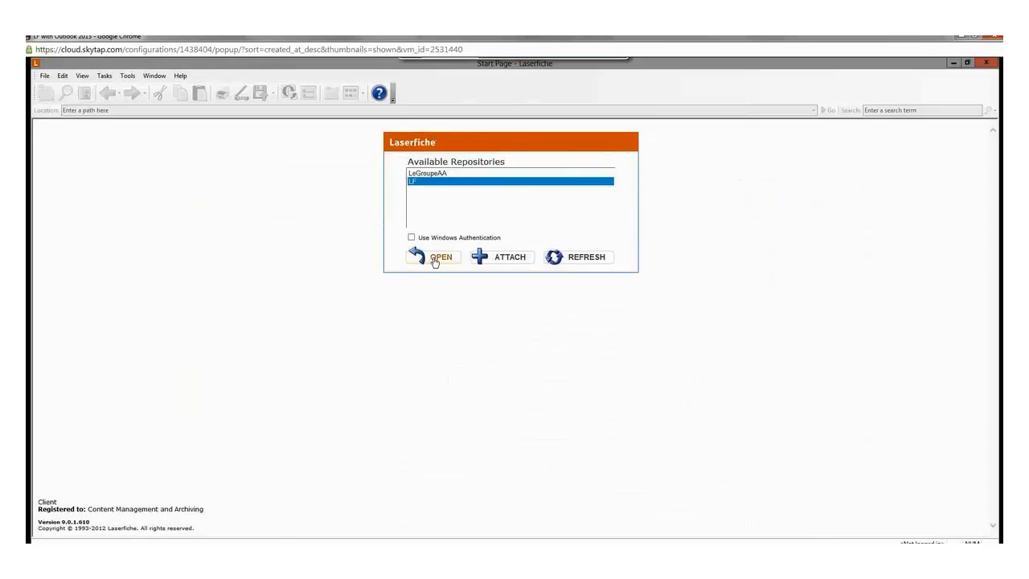
- Open the LF repository in the Laserfiche client, enter the account password to log in, and look through the archived entries
click(434, 259)
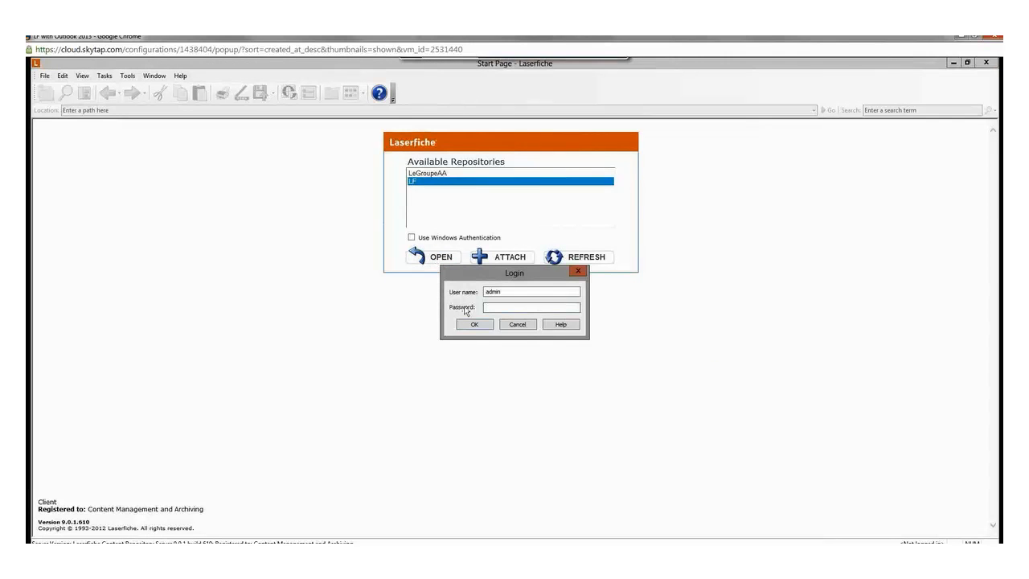
text(•••••)
key(Return)
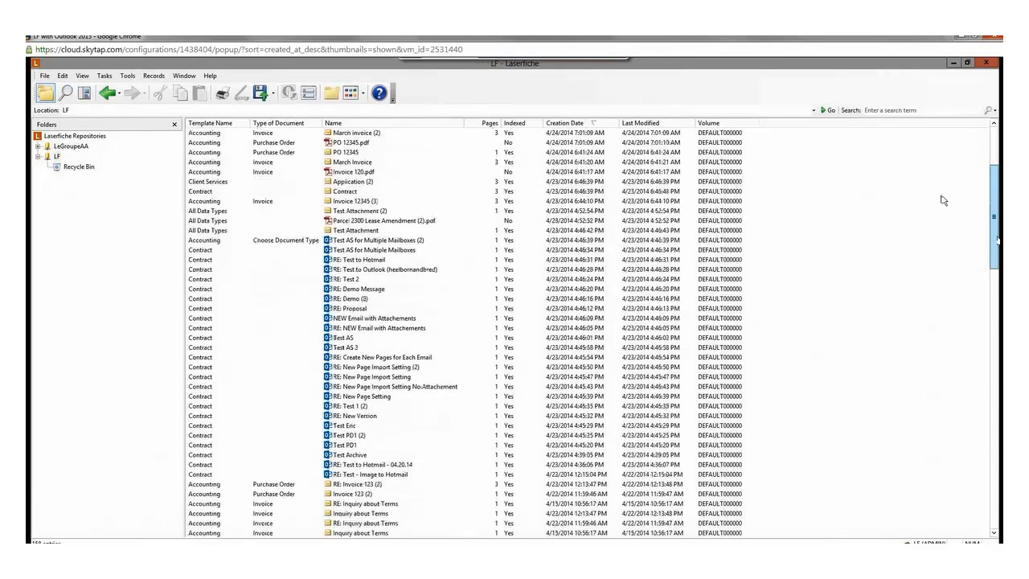
scroll(941, 200, down, 5)
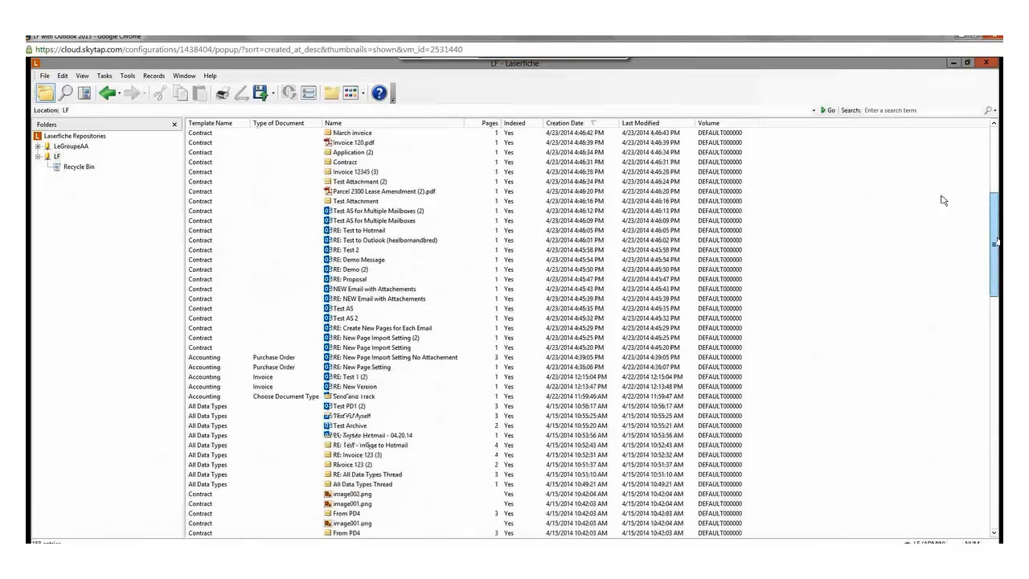